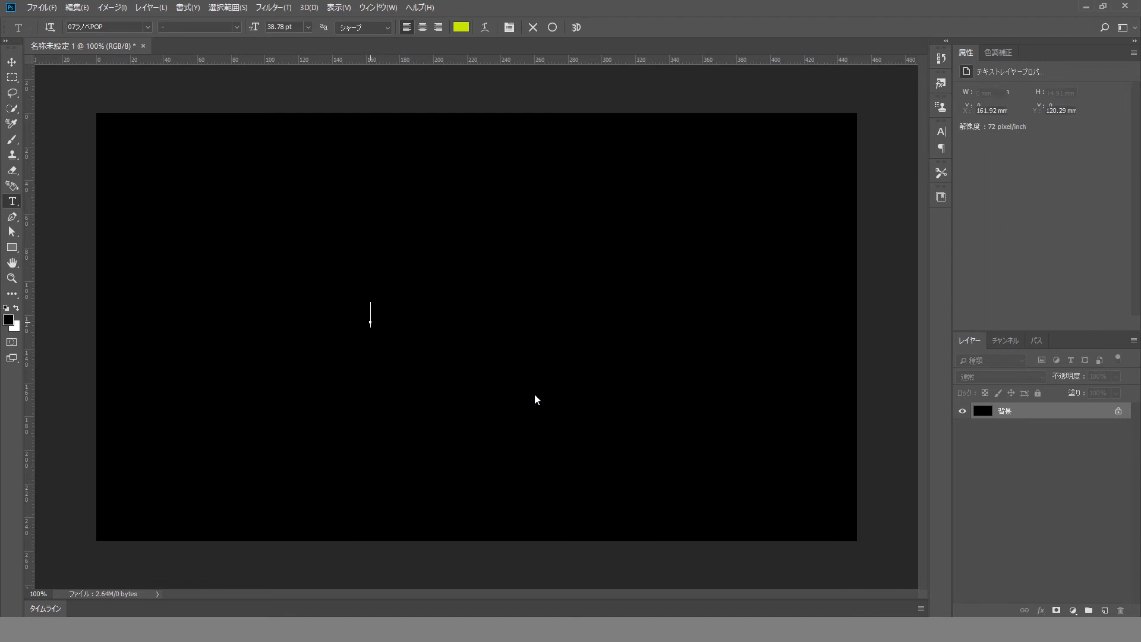
Enter the text LOGO, scale it to about 651% and centre it on the canvas.
type("LOGO")
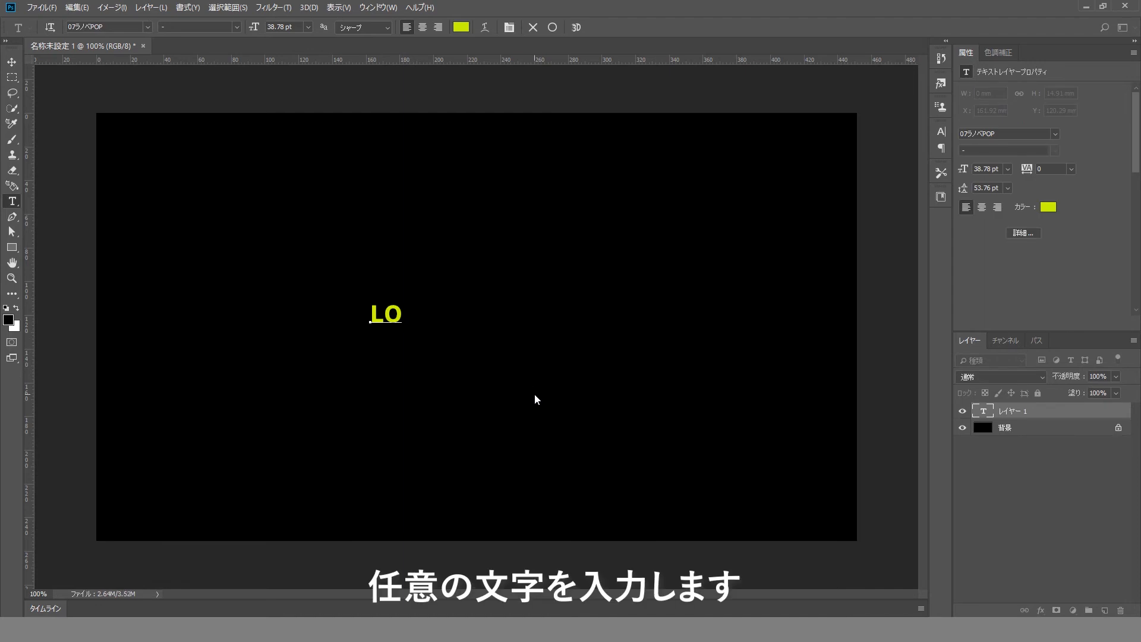
left_click(13, 63)
key("ctrl+t")
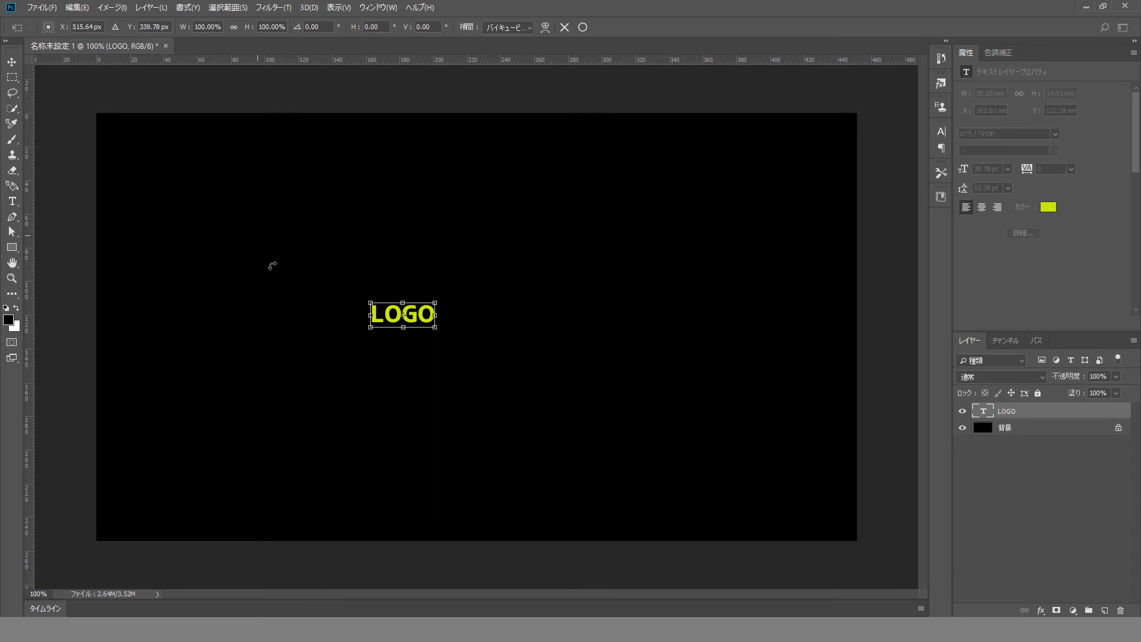
left_click_drag(438, 302, 778, 83)
left_click_drag(719, 288, 610, 354)
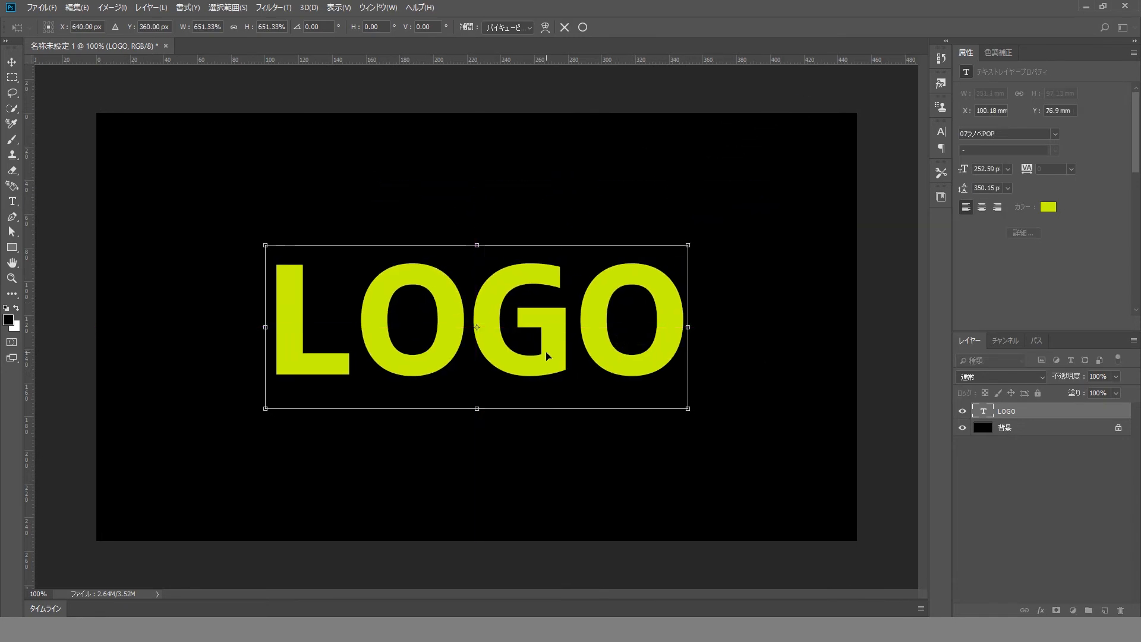
key("Return")
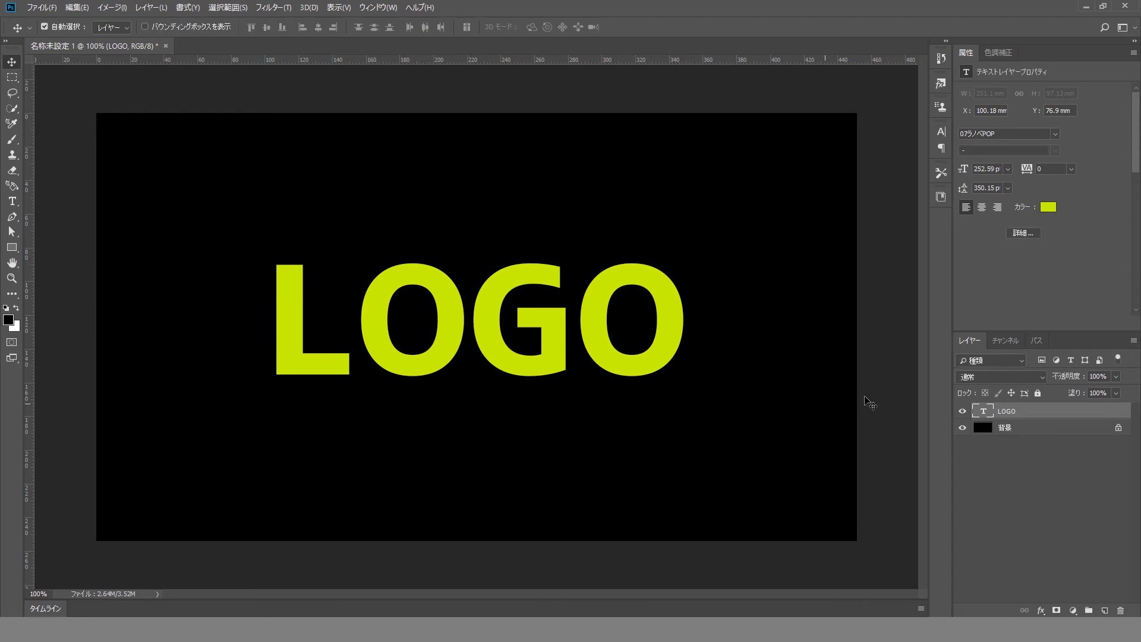
Add a gradient fill layer above the LOGO text using the rainbow スペクトル preset.
left_click(1066, 457)
left_click(1061, 415)
left_click(1073, 611)
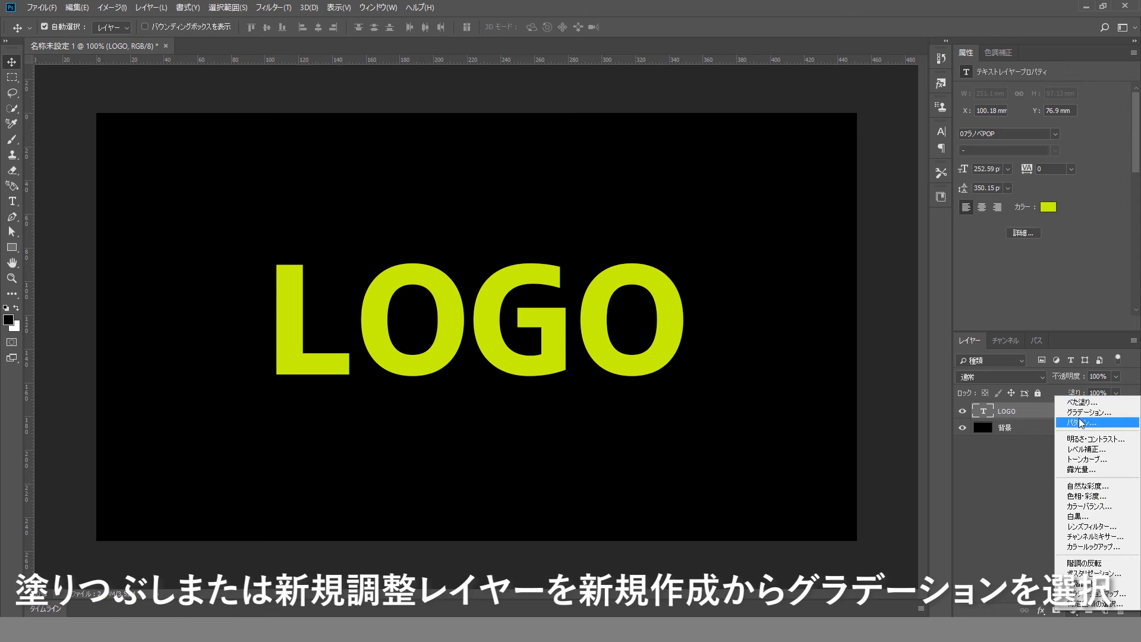
left_click(1081, 413)
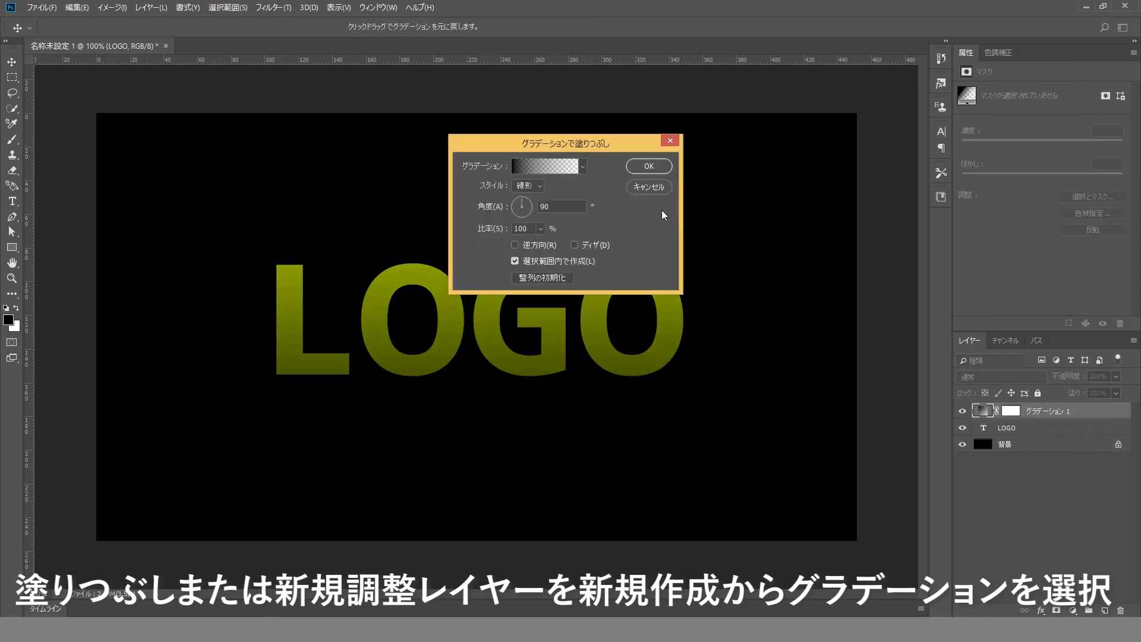
left_click(549, 168)
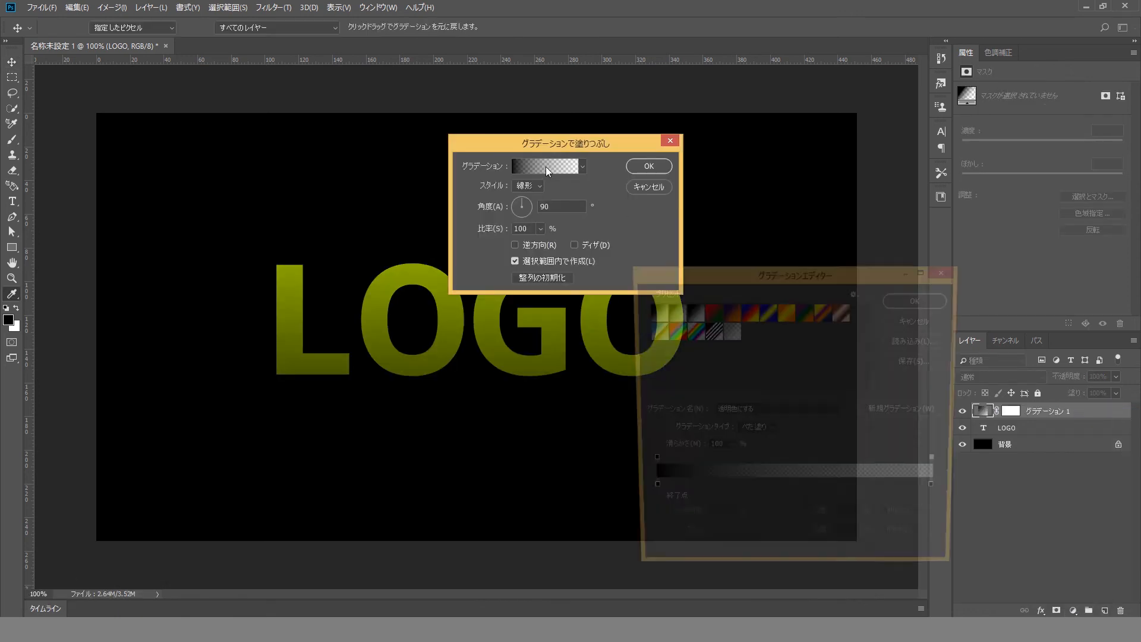
left_click(671, 331)
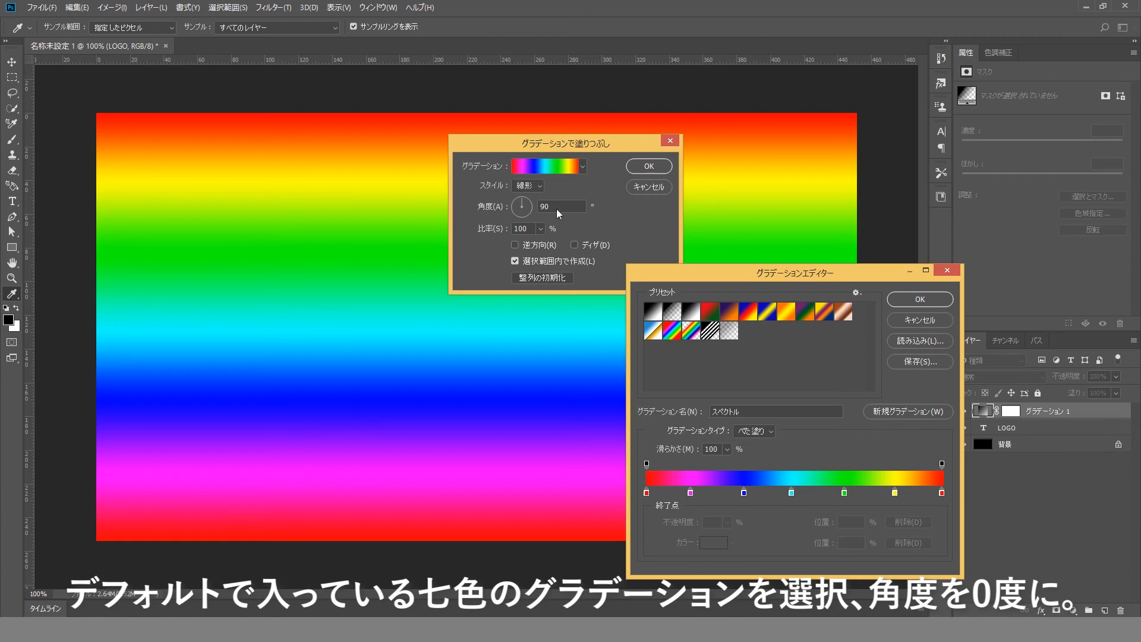
left_click(921, 299)
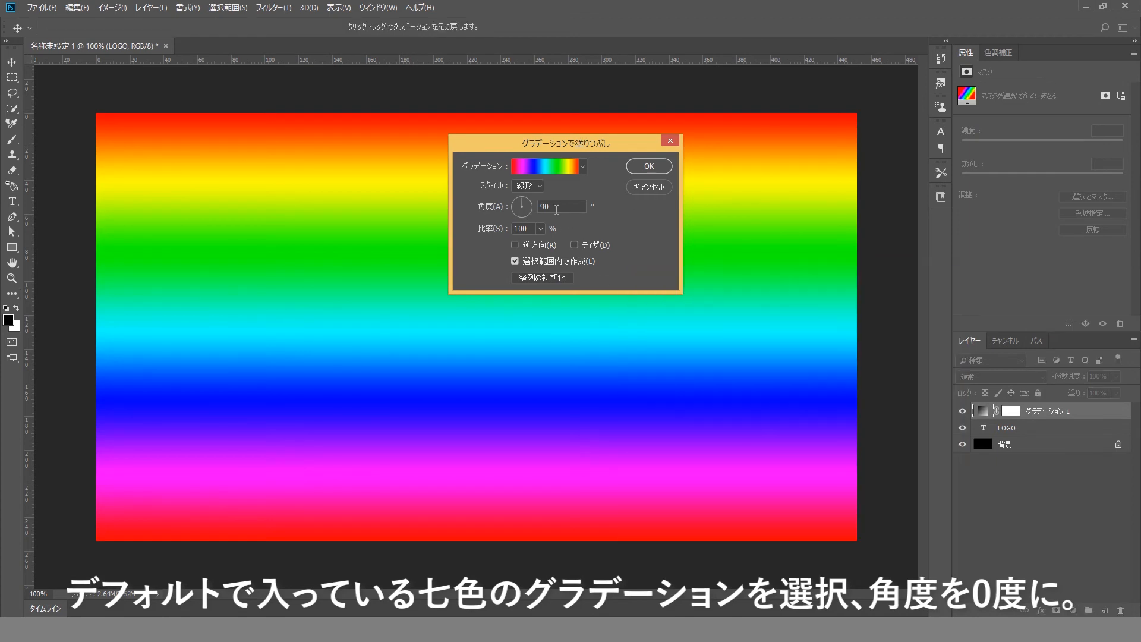
Set the gradient fill's angle to 0° and clip the gradient layer to the LOGO text.
type("0")
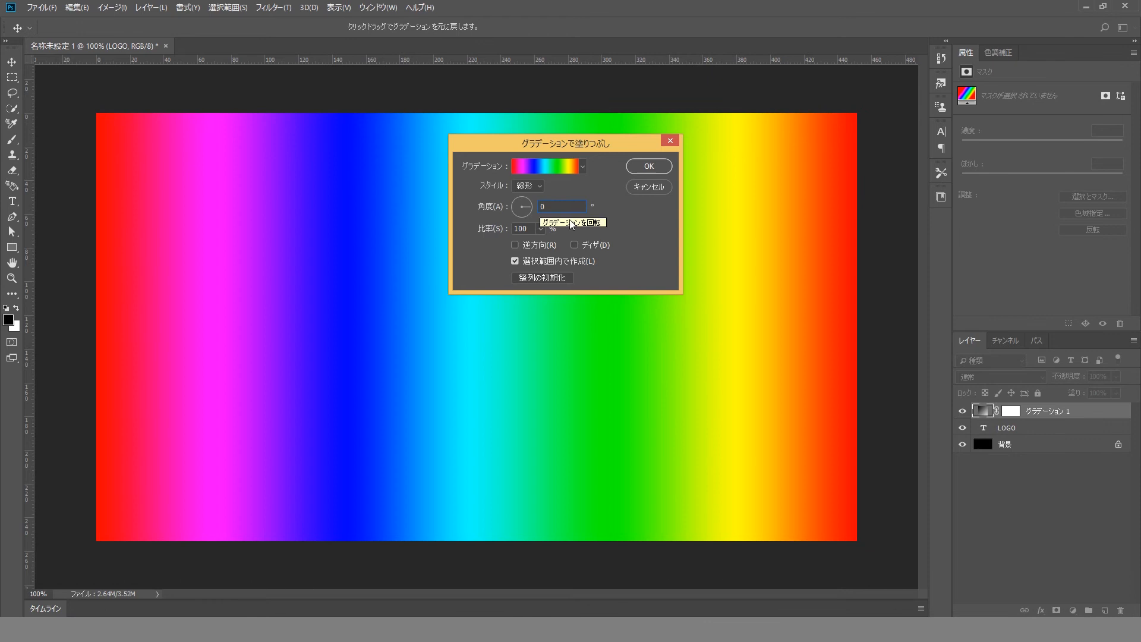
left_click(646, 170)
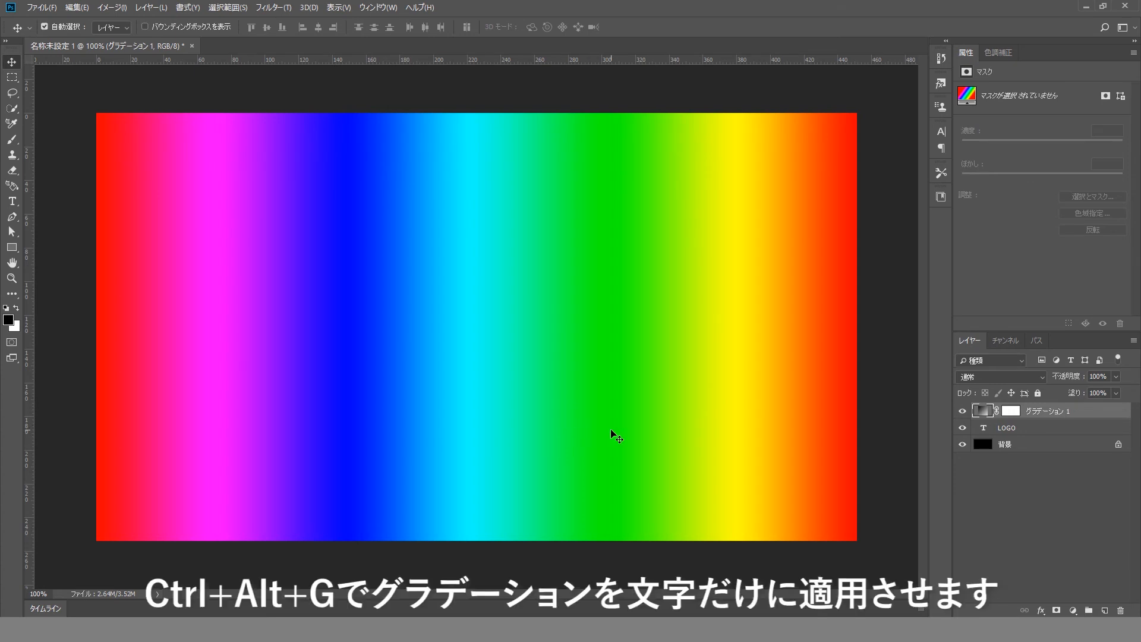
key("ctrl+alt+g")
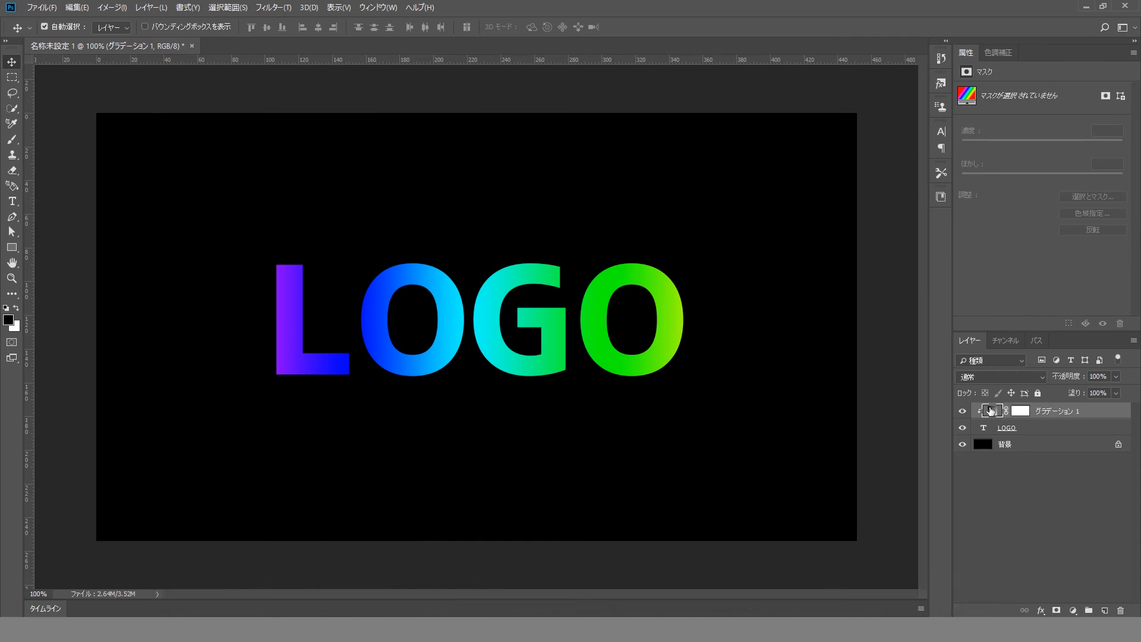
Apply ベベルとエンボス to the LOGO text layer with 50% depth, 40 px size and 1 px soften.
left_click(1070, 429)
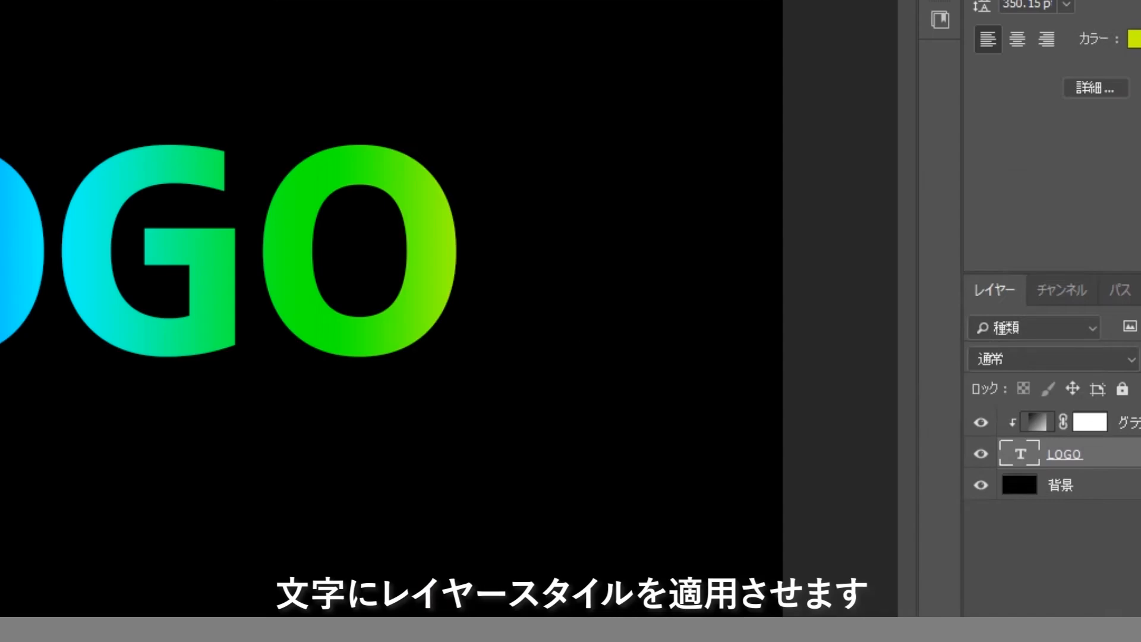
double_click(1109, 433)
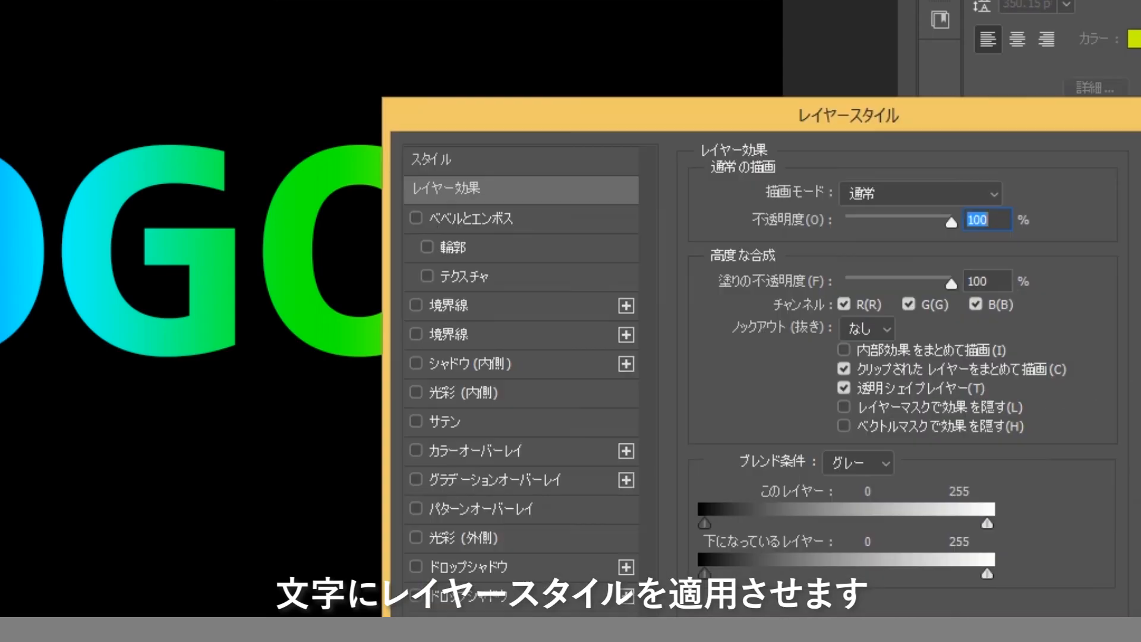
left_click(419, 217)
left_click(579, 217)
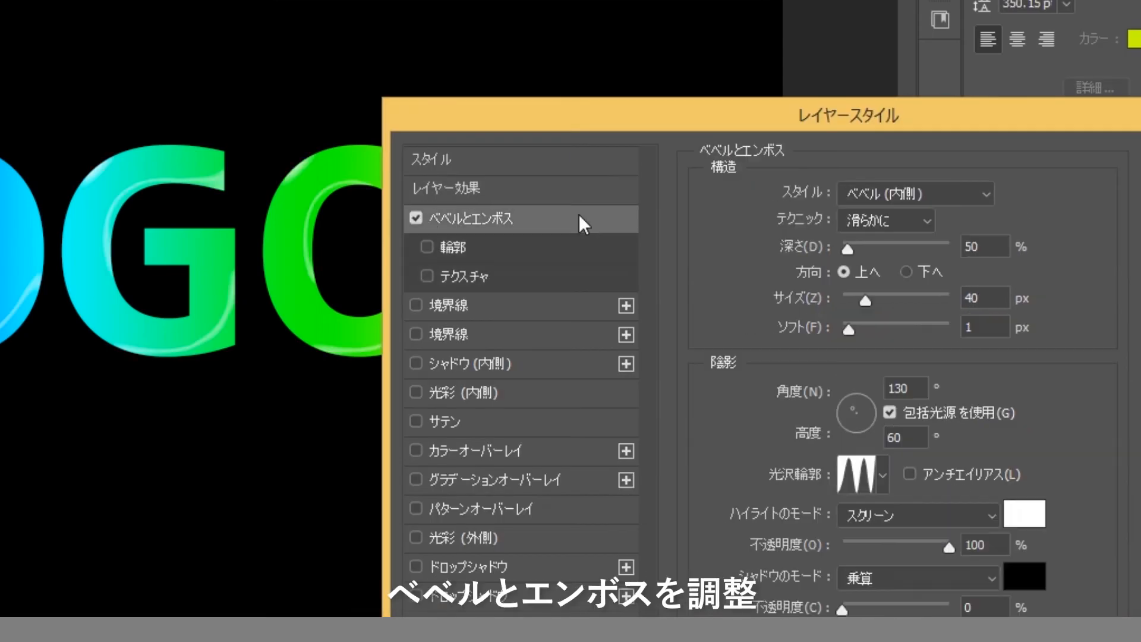
left_click_drag(673, 118, 690, 49)
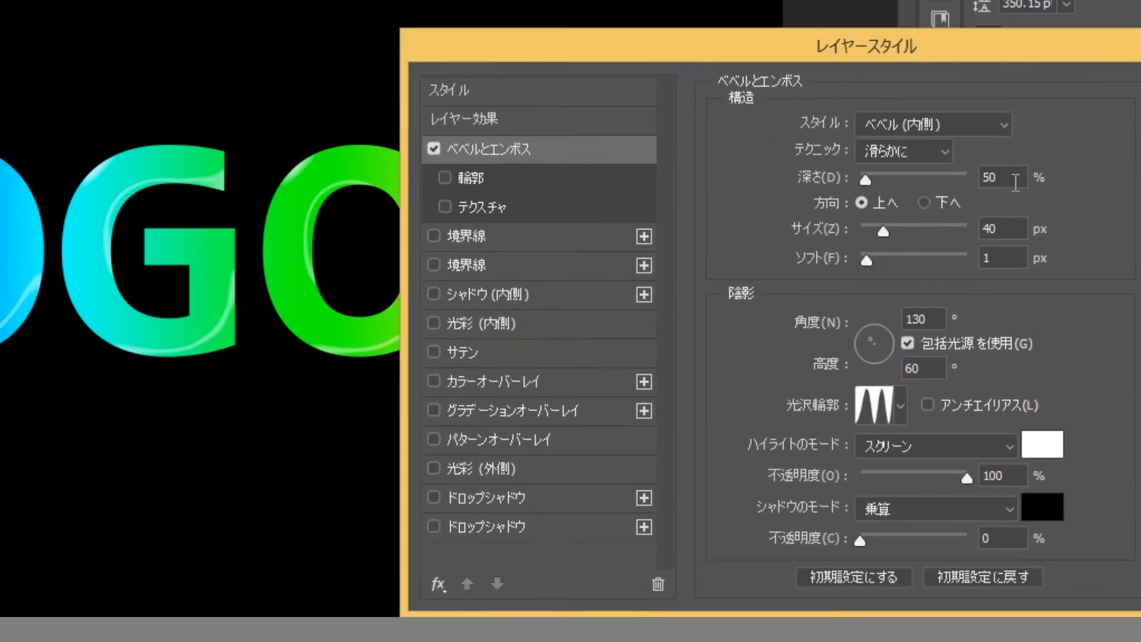
left_click_drag(1007, 229, 980, 260)
Enable the bevel's 輪郭 (contour) with the jagged zigzag preset and a range of 73%.
left_click(446, 177)
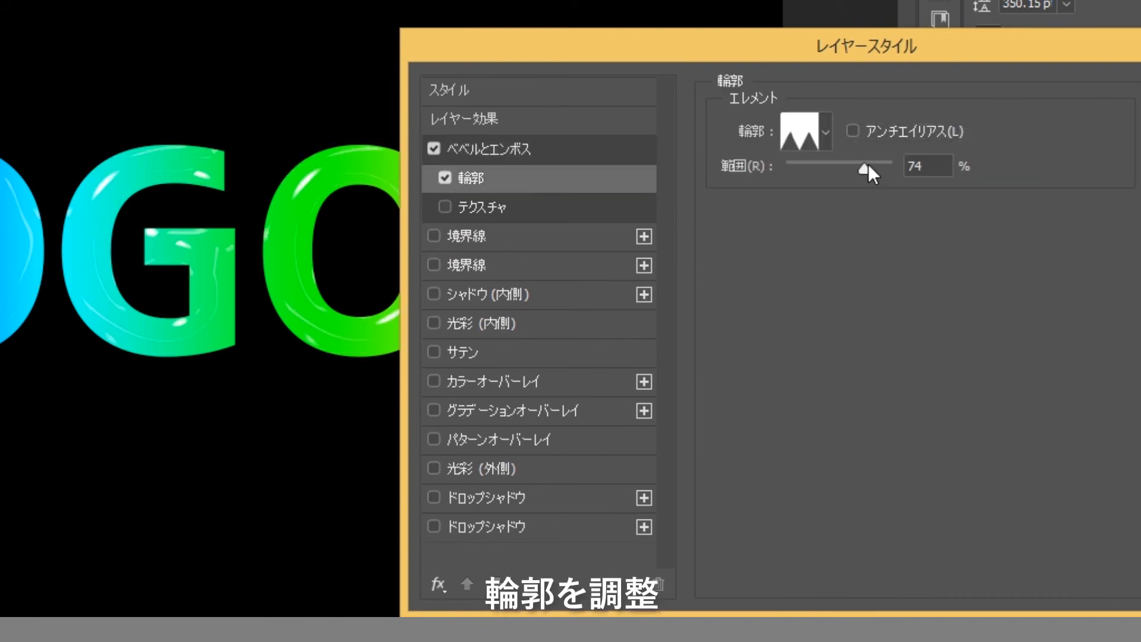
mouse_move(868, 165)
left_mouse_down()
mouse_move(818, 165)
mouse_move(933, 170)
mouse_move(840, 167)
mouse_move(864, 169)
left_mouse_up()
left_click(824, 143)
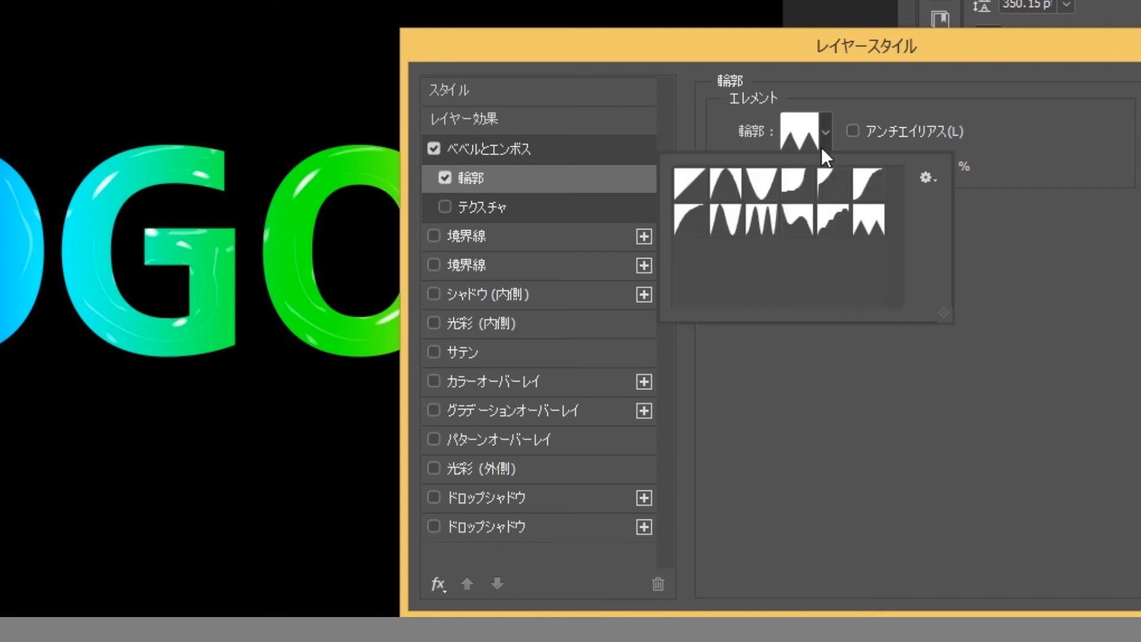
left_click(759, 220)
left_click(728, 215)
left_click(793, 189)
left_click(771, 183)
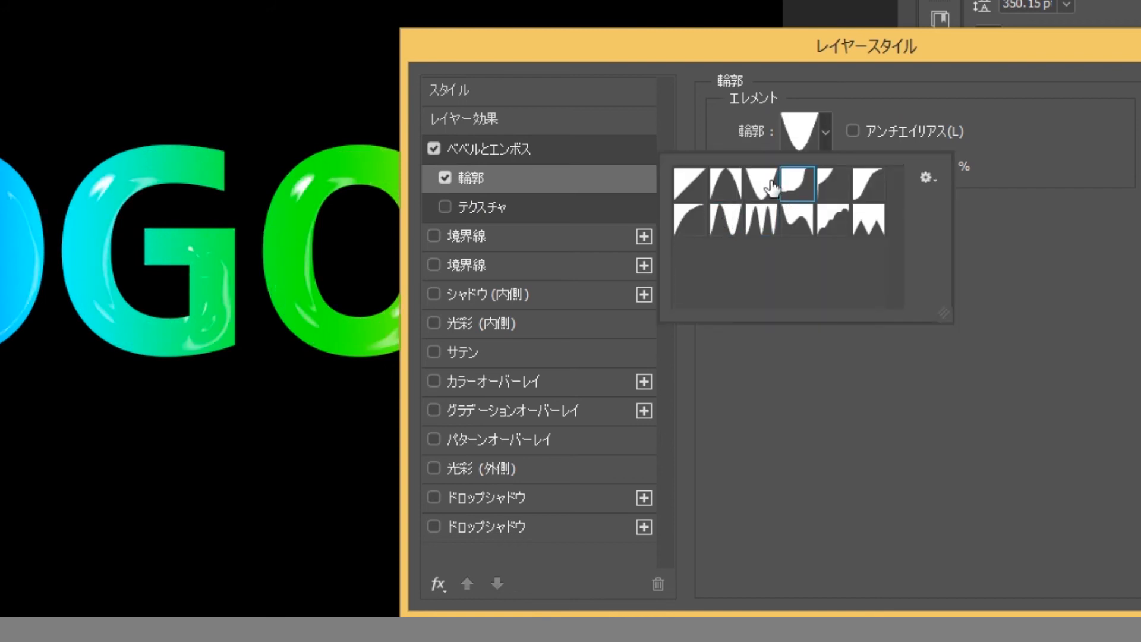
left_click(867, 226)
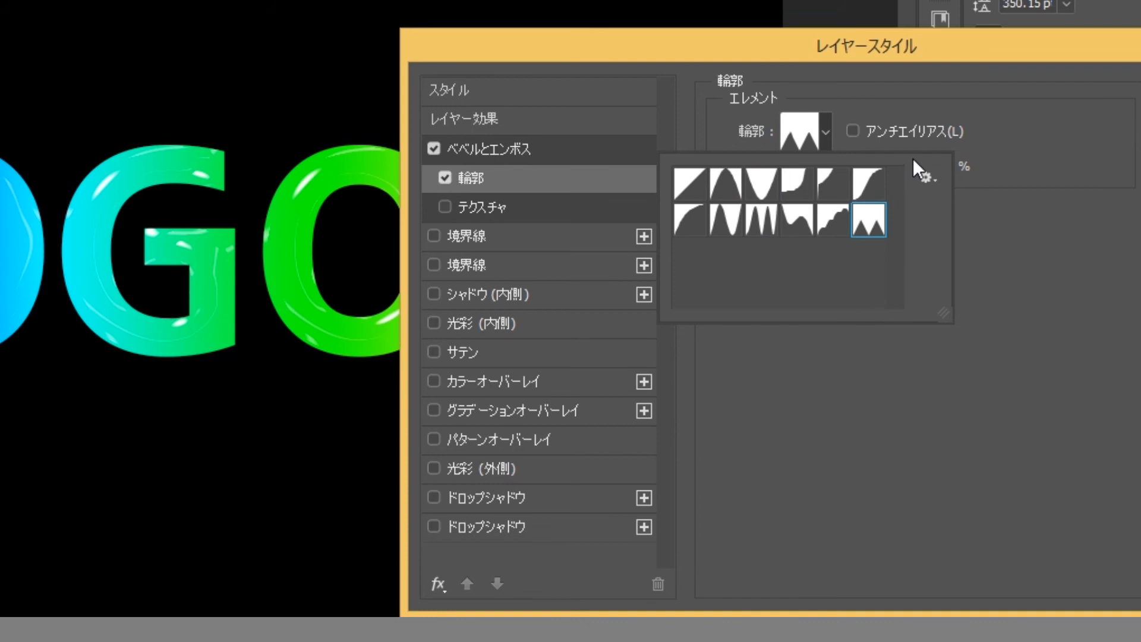
left_click(1001, 116)
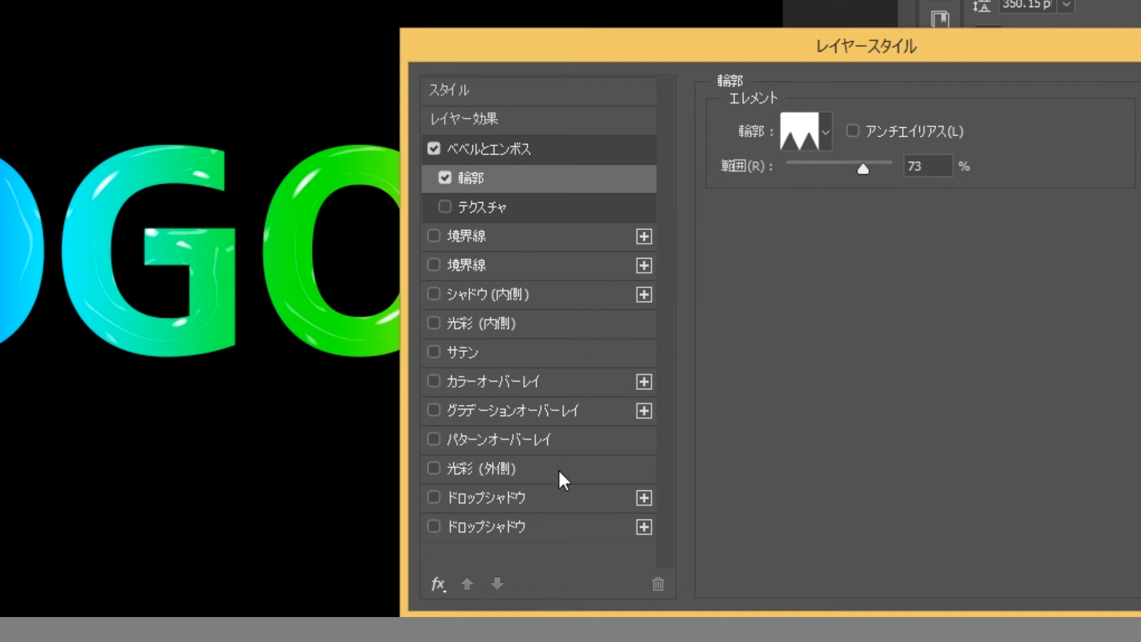
Enable 光彩 (内側) with 45% opacity, 1% choke, 29 px size, 41% range and 2% jitter.
left_click(575, 327)
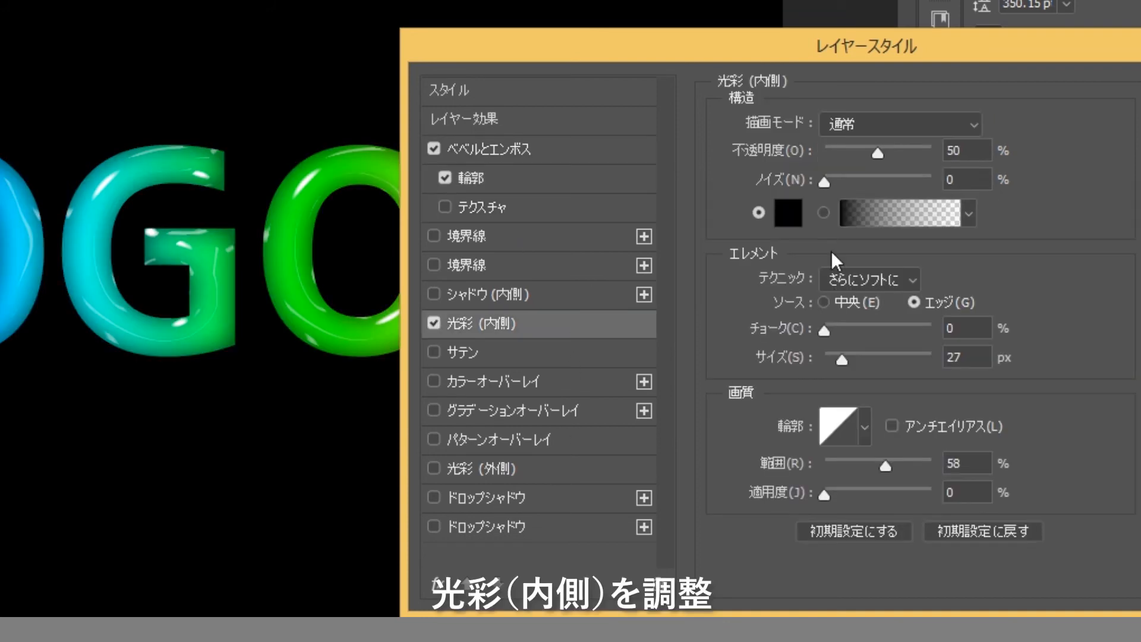
mouse_move(878, 154)
left_mouse_down()
mouse_move(911, 155)
mouse_move(892, 158)
left_mouse_up()
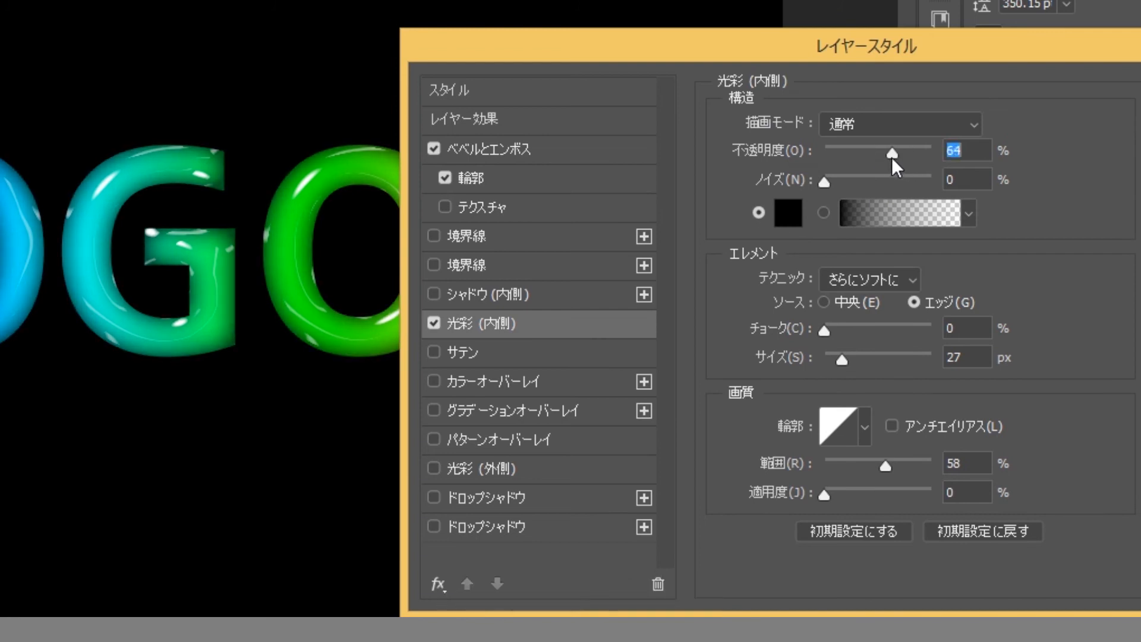
left_click_drag(826, 330, 843, 360)
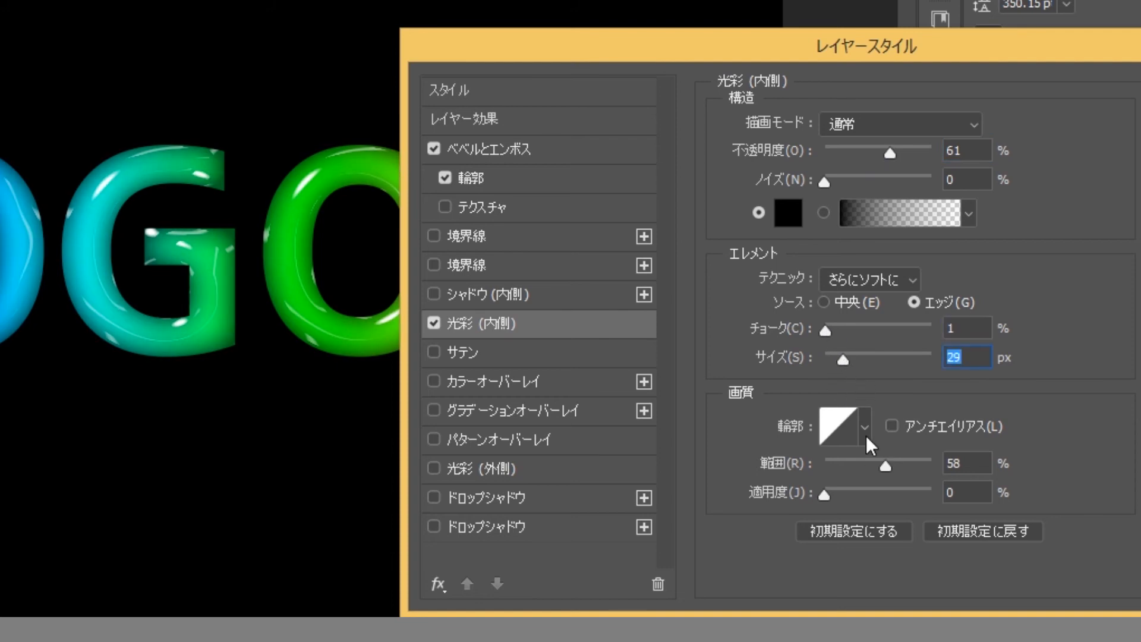
mouse_move(890, 153)
left_mouse_down()
mouse_move(862, 153)
mouse_move(872, 153)
left_mouse_up()
mouse_move(886, 466)
left_mouse_down()
mouse_move(851, 466)
mouse_move(869, 463)
left_mouse_up()
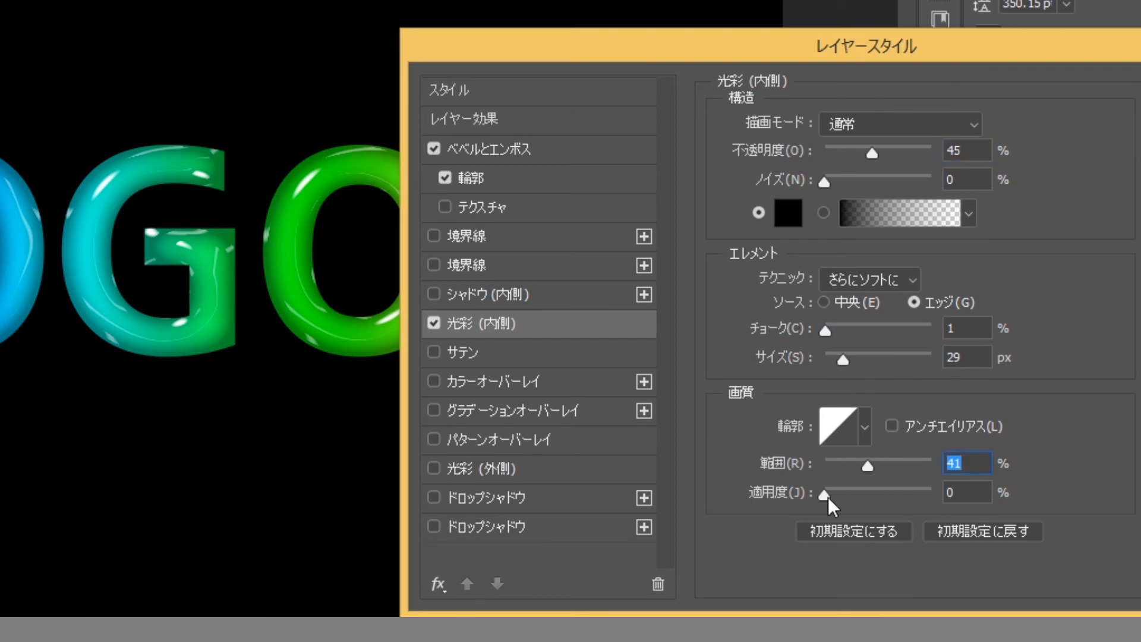
mouse_move(825, 495)
left_mouse_down()
mouse_move(844, 498)
mouse_move(827, 497)
left_mouse_up()
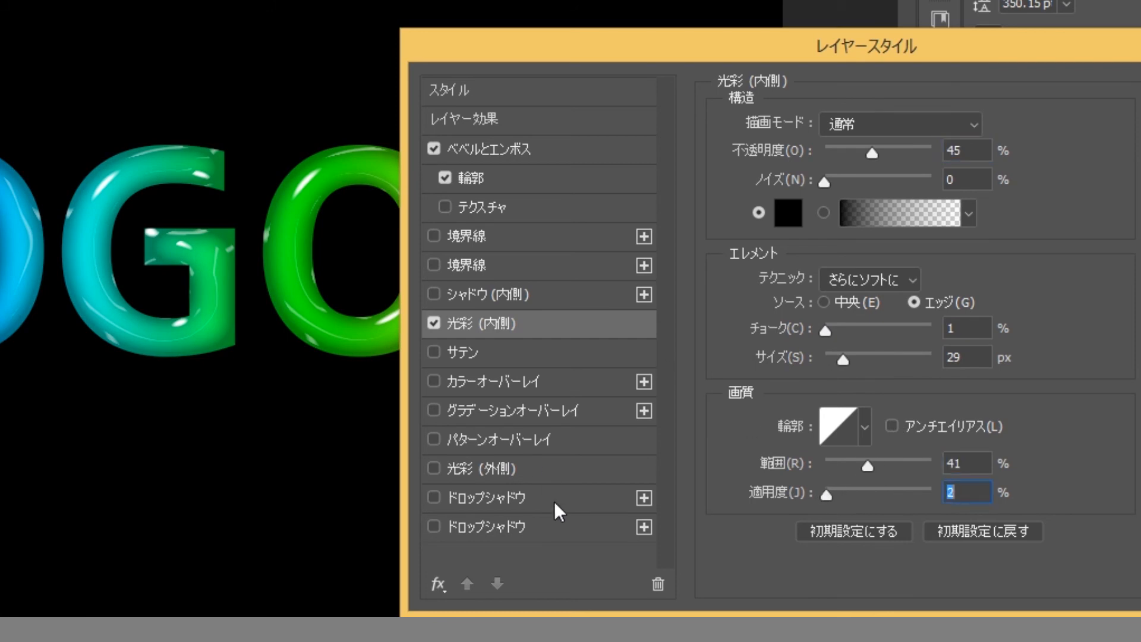
Enable a drop shadow on the LOGO text with 58% opacity and a distance of 8 px.
left_click(555, 506)
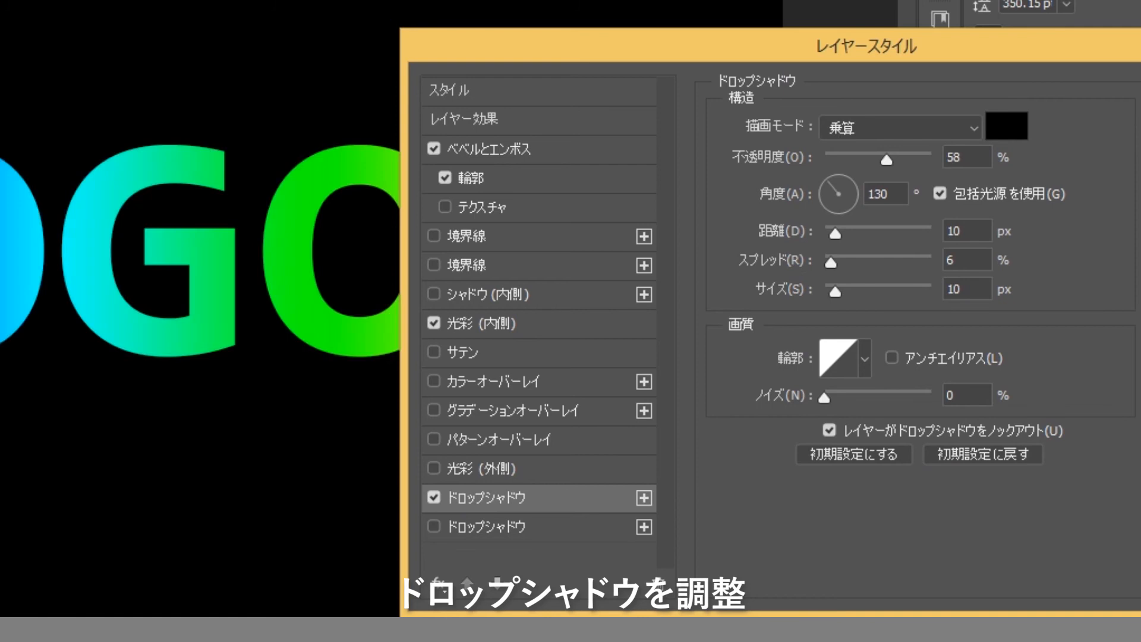
left_click(885, 157)
mouse_move(835, 233)
left_mouse_down()
mouse_move(859, 231)
mouse_move(833, 231)
left_mouse_up()
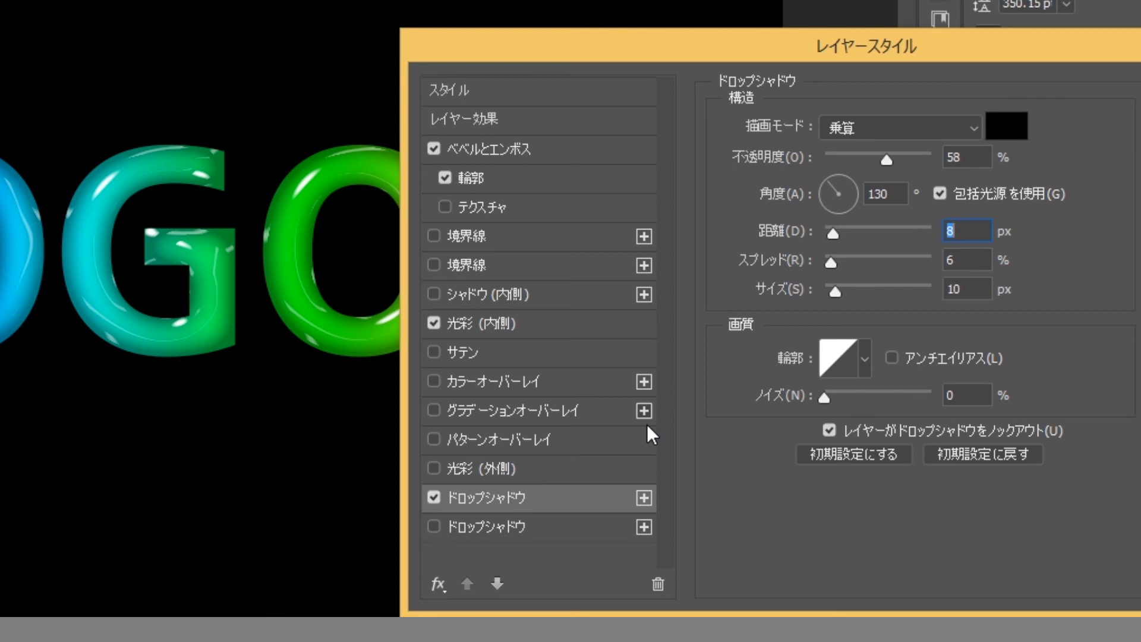
Enable サテン on the LOGO text with 20% opacity, 19 px distance and 9 px size.
left_click(435, 352)
left_click(434, 351)
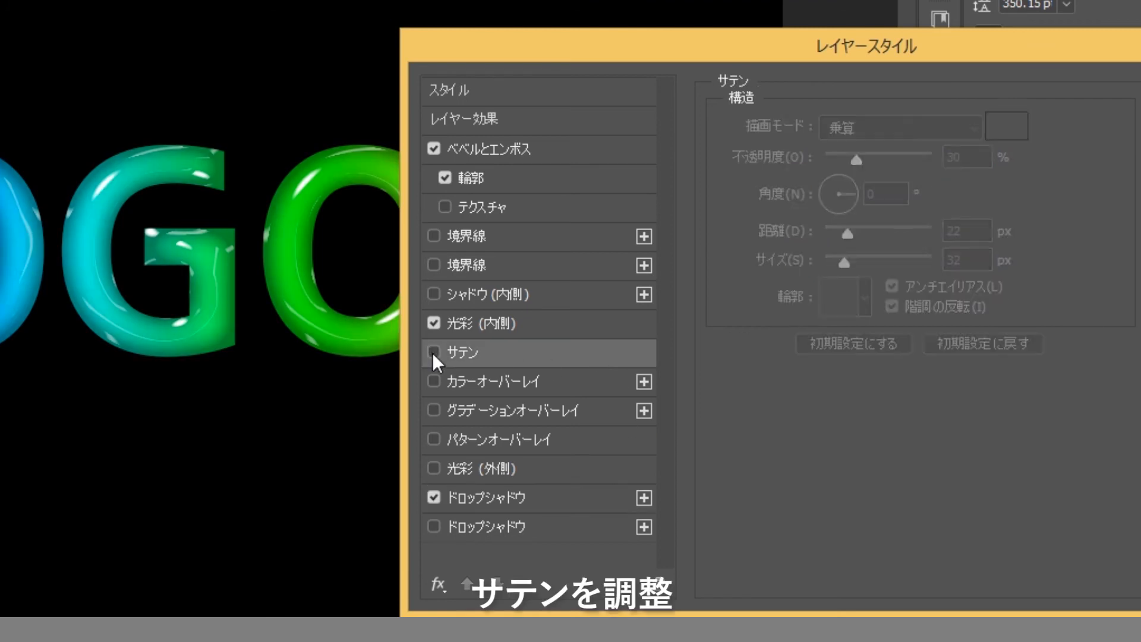
left_click(434, 352)
mouse_move(862, 160)
left_mouse_down()
mouse_move(898, 162)
mouse_move(847, 159)
left_mouse_up()
mouse_move(860, 262)
left_mouse_down()
mouse_move(823, 245)
mouse_move(944, 241)
mouse_move(831, 216)
mouse_move(844, 219)
left_mouse_up()
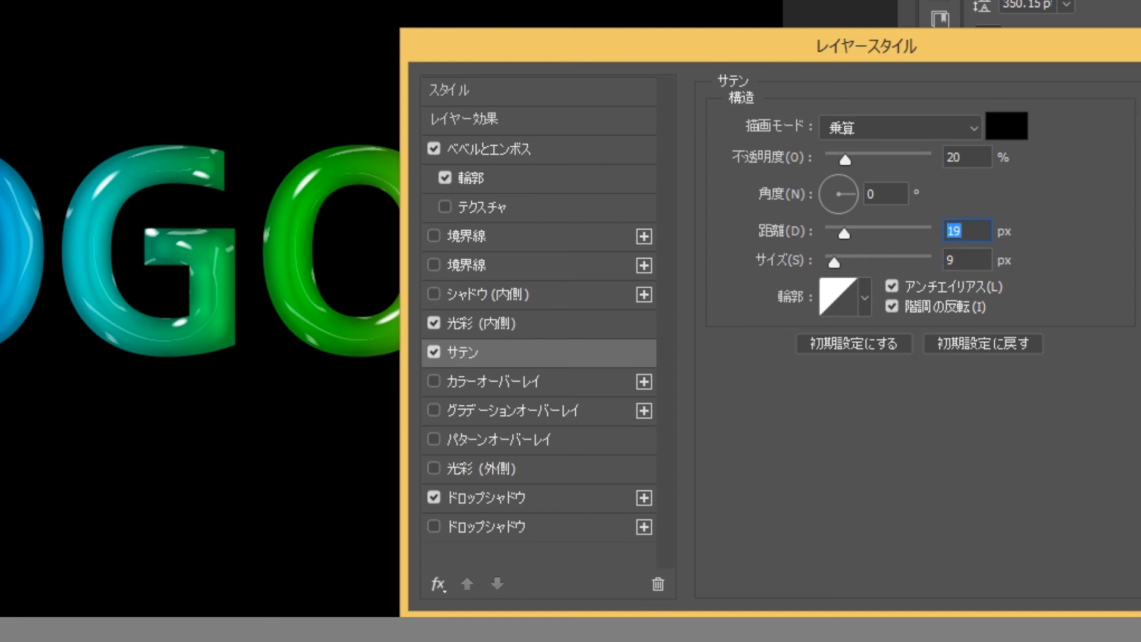
key("v")
key("v")
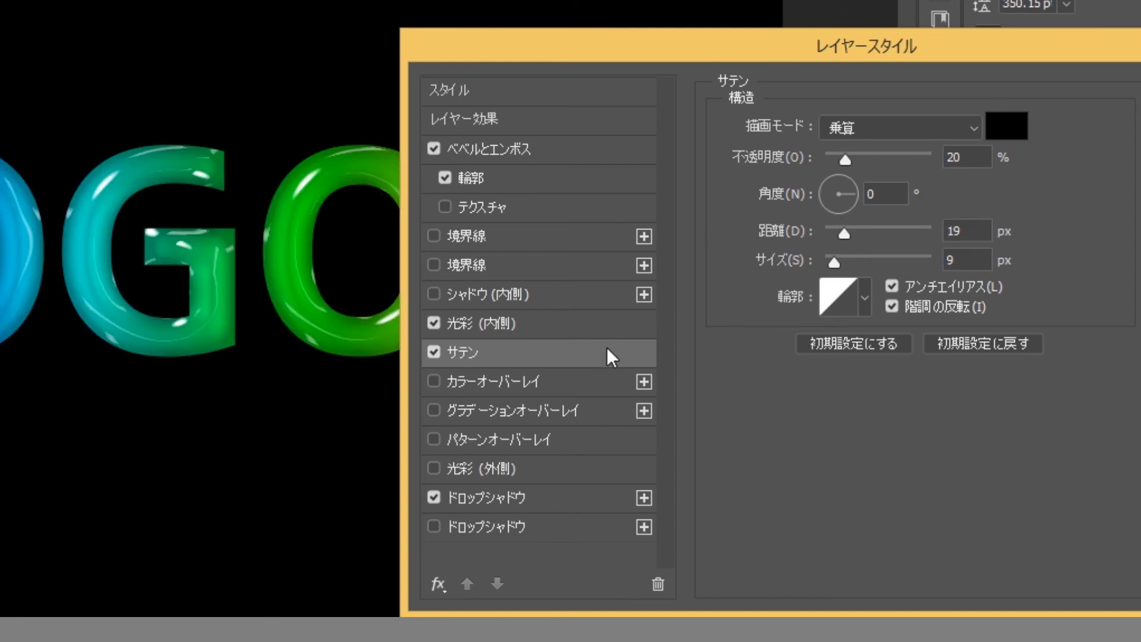
Lower the inner glow's opacity slightly and apply the layer styles to the LOGO text.
left_click(591, 323)
mouse_move(873, 155)
left_mouse_down()
mouse_move(851, 155)
mouse_move(859, 166)
left_mouse_up()
key("Return")
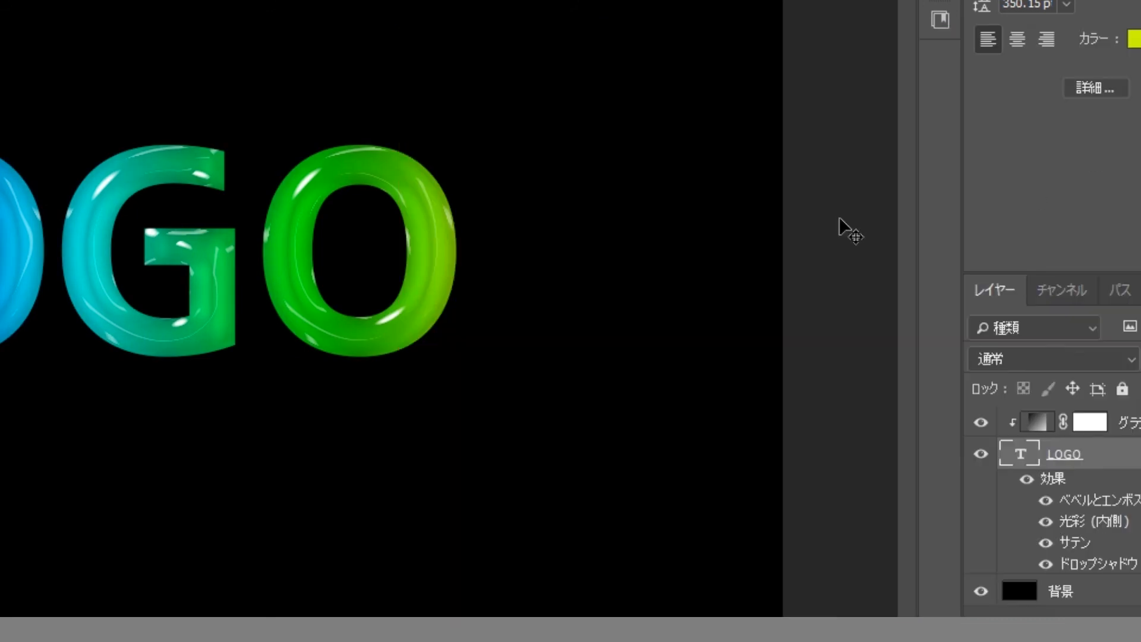
Load the LOGO text's outline as a selection and expand it by 6 px.
left_click(1020, 453, "ctrl")
left_click(228, 7)
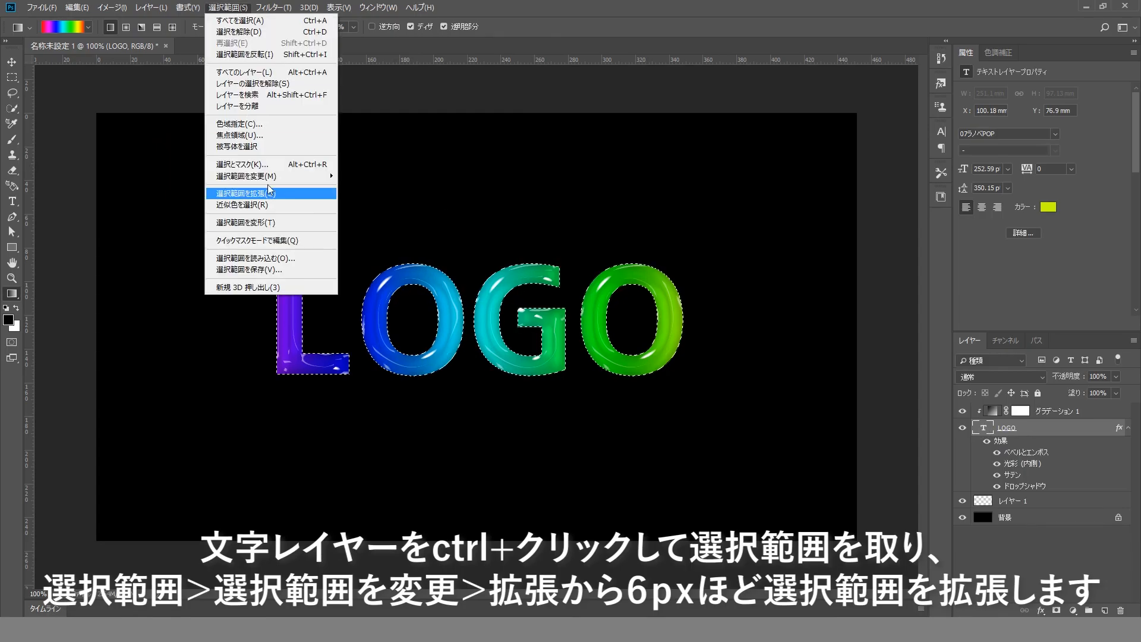
left_click(357, 198)
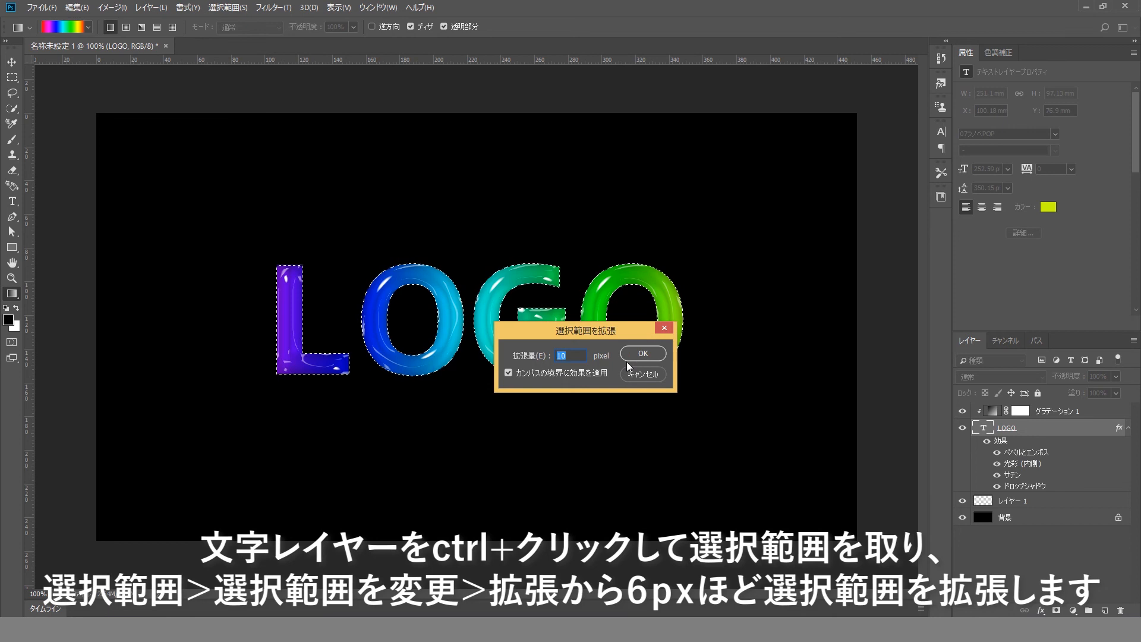
key("Return")
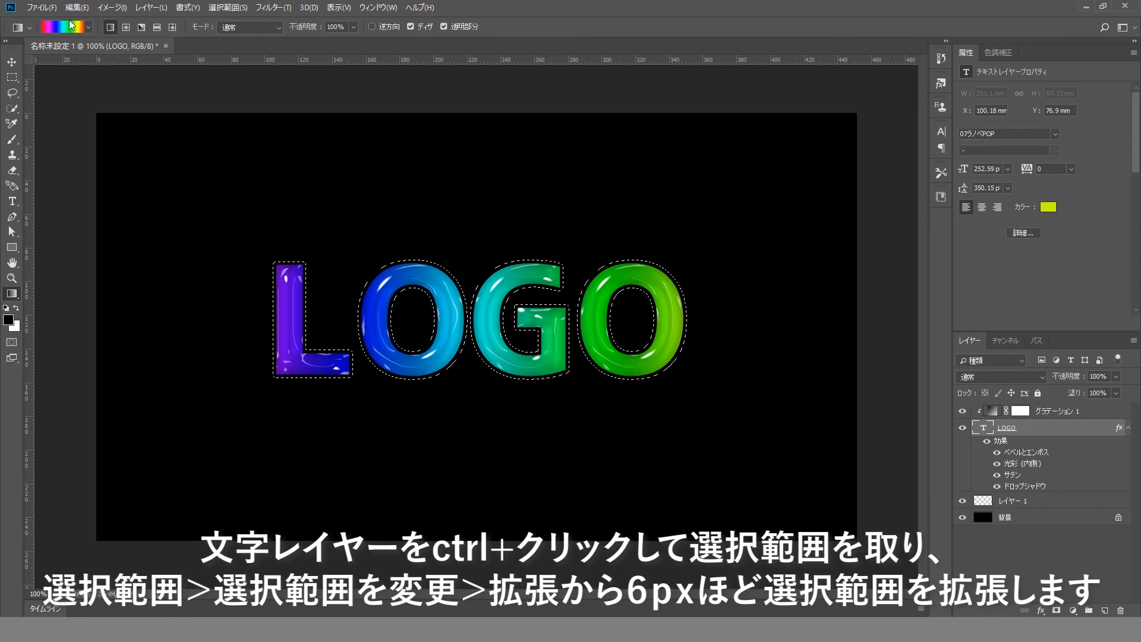
Fill the expanded outline selection on レイヤー 1 with a horizontal rainbow gradient across the canvas and deselect it.
left_click(1035, 500)
left_click_drag(98, 310, 875, 316)
key("ctrl+d")
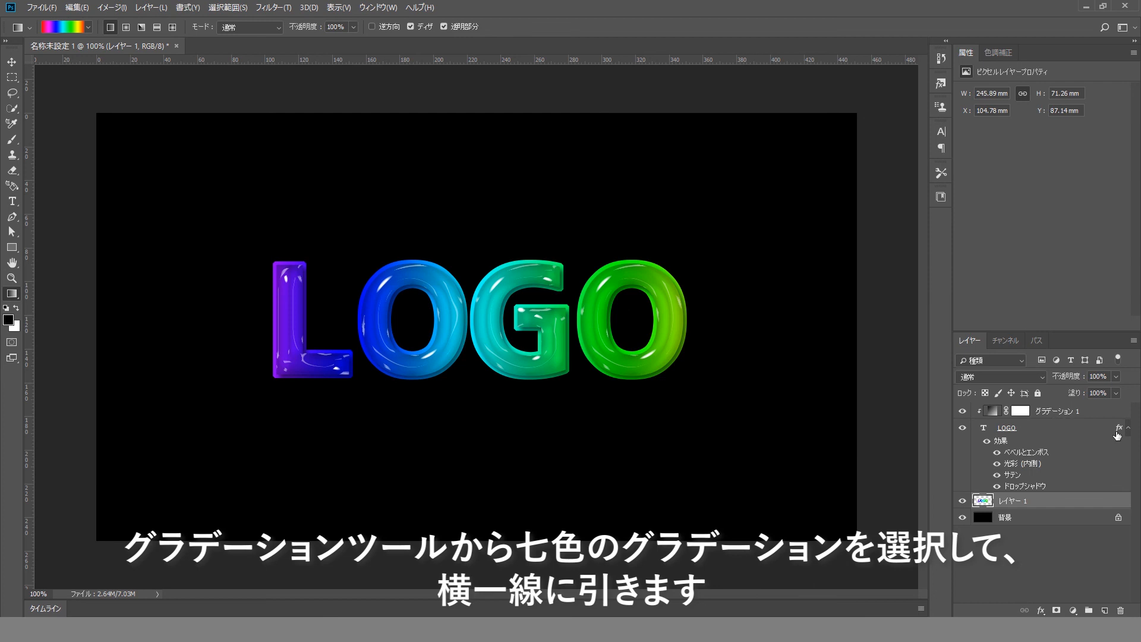
Copy the LOGO text's layer effects onto レイヤー 1.
left_click_drag(1117, 430, 1121, 501)
left_click_drag(1120, 446, 1118, 431)
left_click(11, 61)
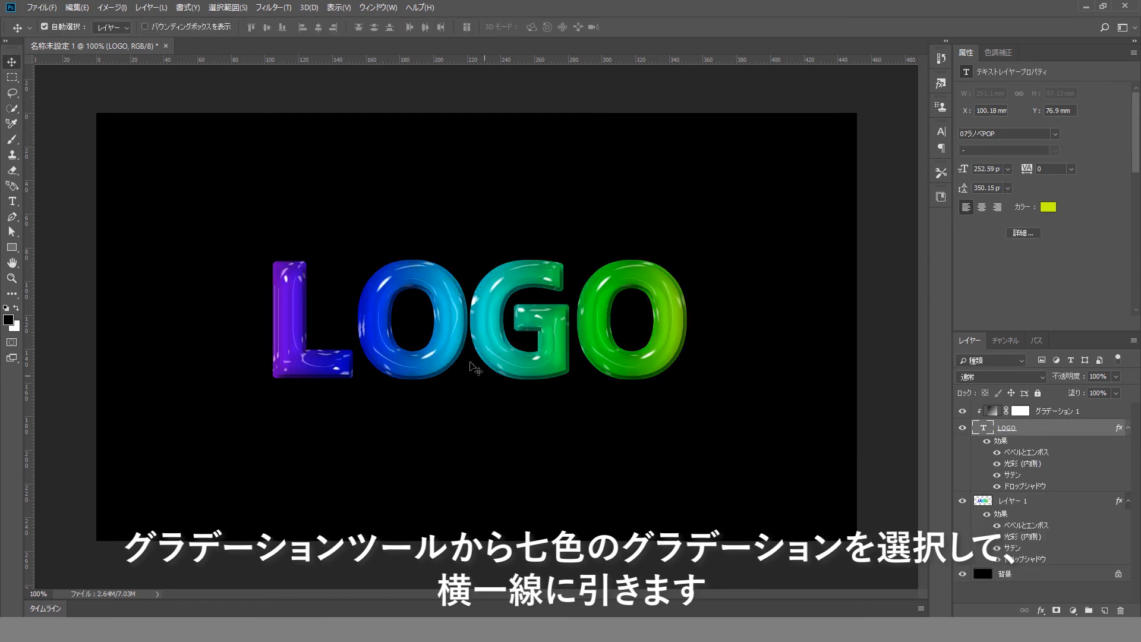
Select グラデーション 1, the LOGO text and レイヤー 1 together and shift them slightly down and to the left.
left_click_drag(470, 362, 628, 395)
left_click(1032, 429)
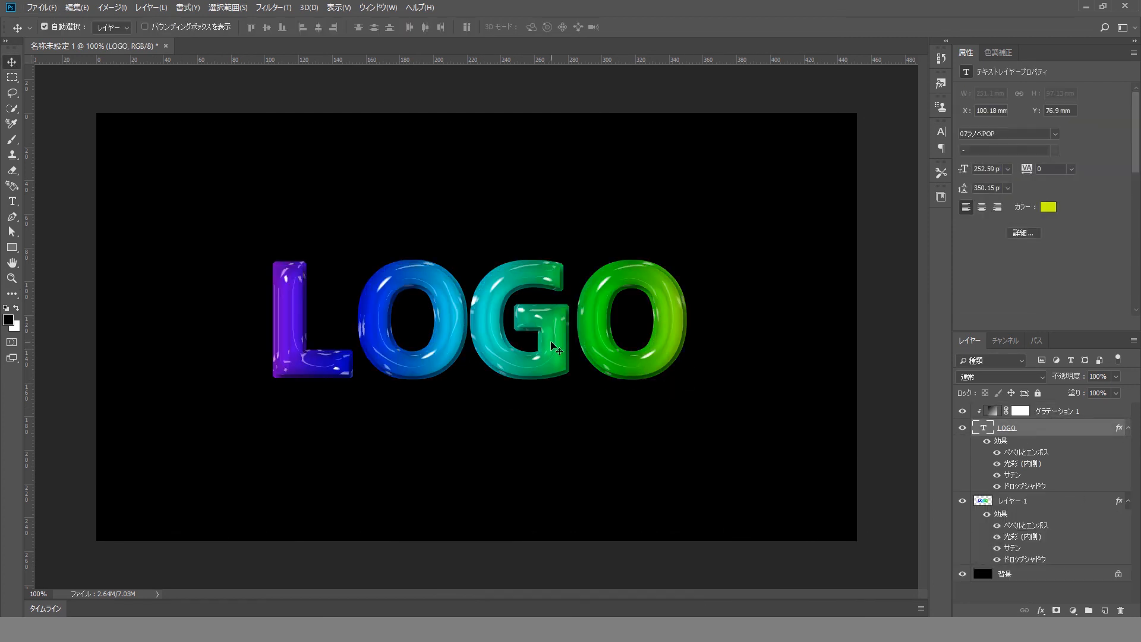
left_click(552, 344)
left_click(963, 573)
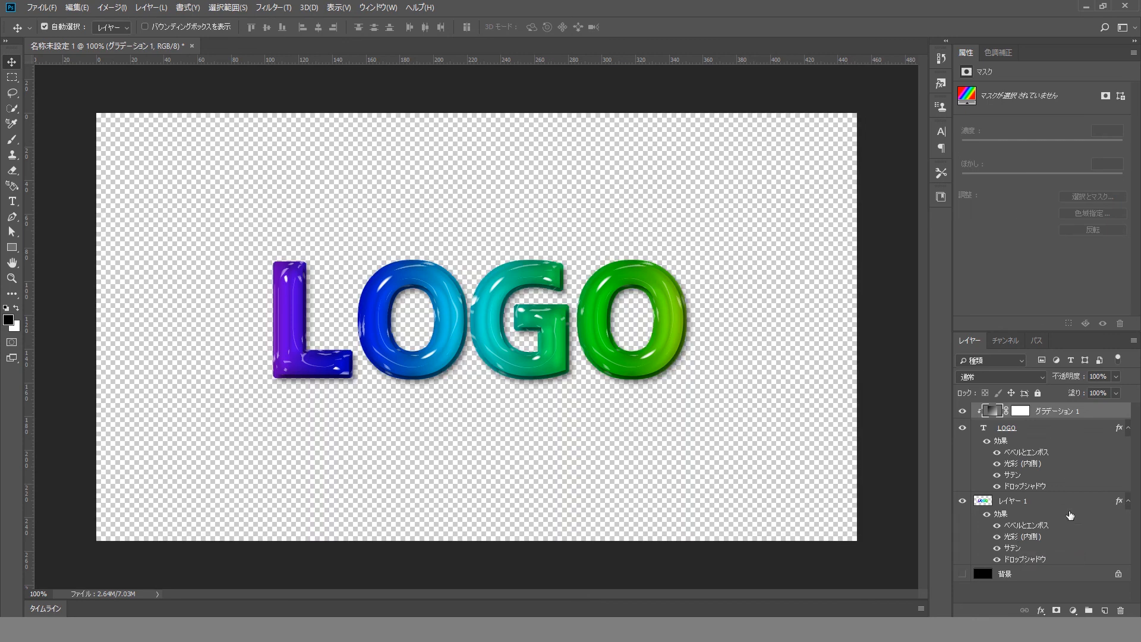
left_click(1070, 505, "shift")
mouse_move(582, 323)
left_mouse_down()
mouse_move(468, 390)
mouse_move(615, 281)
mouse_move(778, 387)
mouse_move(486, 459)
mouse_move(381, 205)
mouse_move(535, 175)
mouse_move(730, 173)
mouse_move(790, 234)
mouse_move(798, 420)
mouse_move(652, 452)
mouse_move(589, 321)
left_mouse_up()
left_click(963, 575)
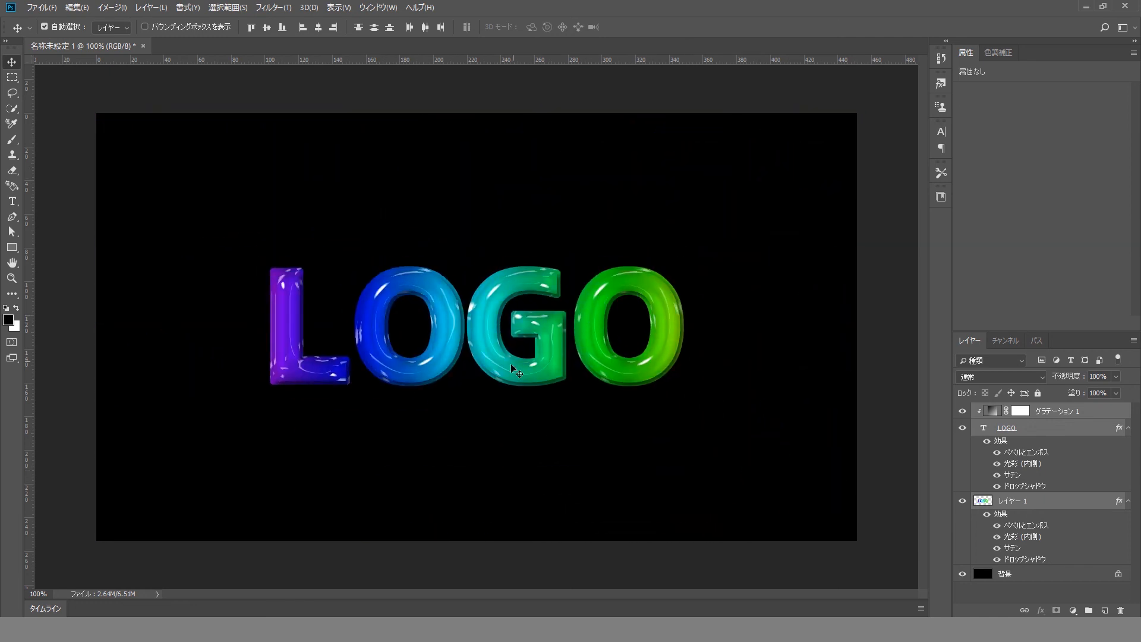
left_click_drag(515, 371, 511, 371)
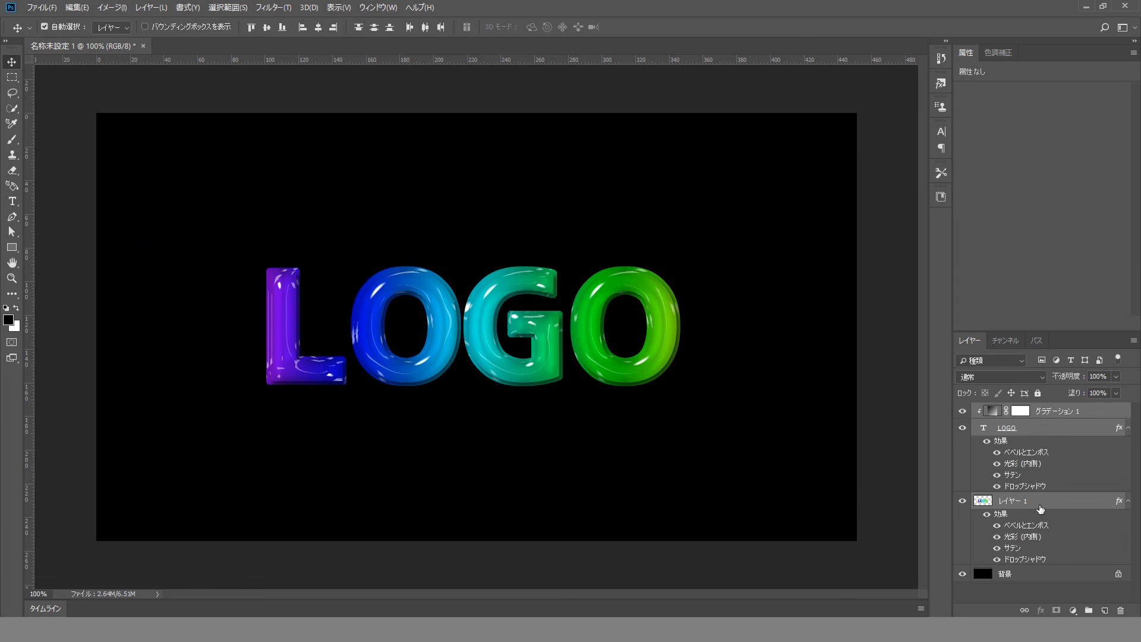
right_click(1076, 432)
left_click(1098, 461)
right_click(1107, 420)
key("Escape")
Stamp the visible logo layers into a new merged layer with the 背景 layer hidden, and show 背景 again.
left_click(963, 573)
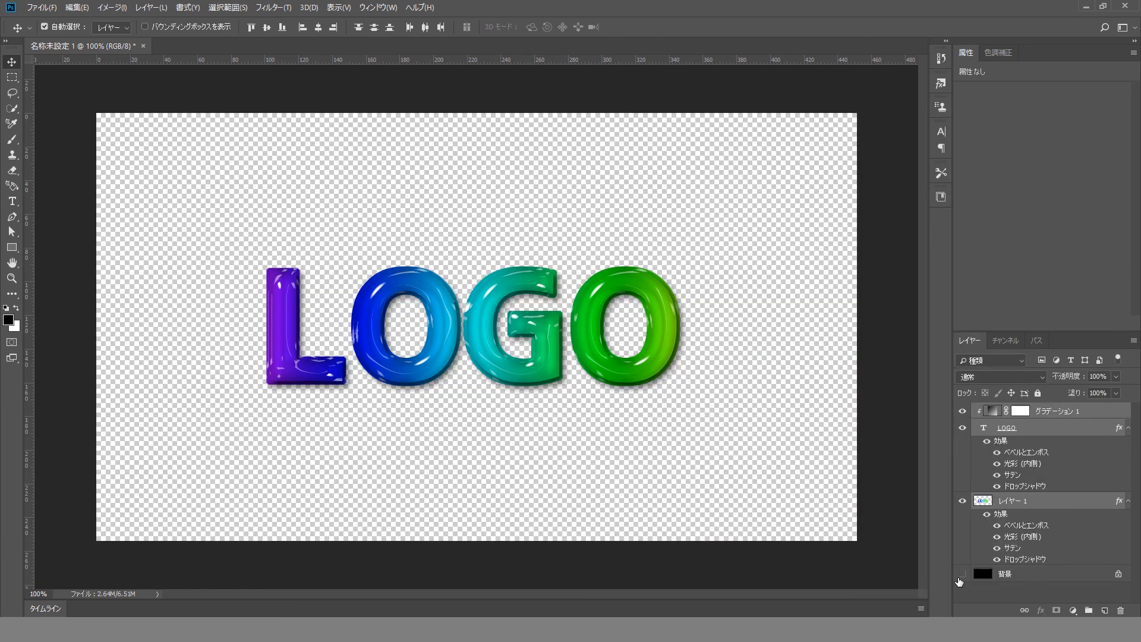
key("ctrl+alt+shift+e")
left_click(963, 591)
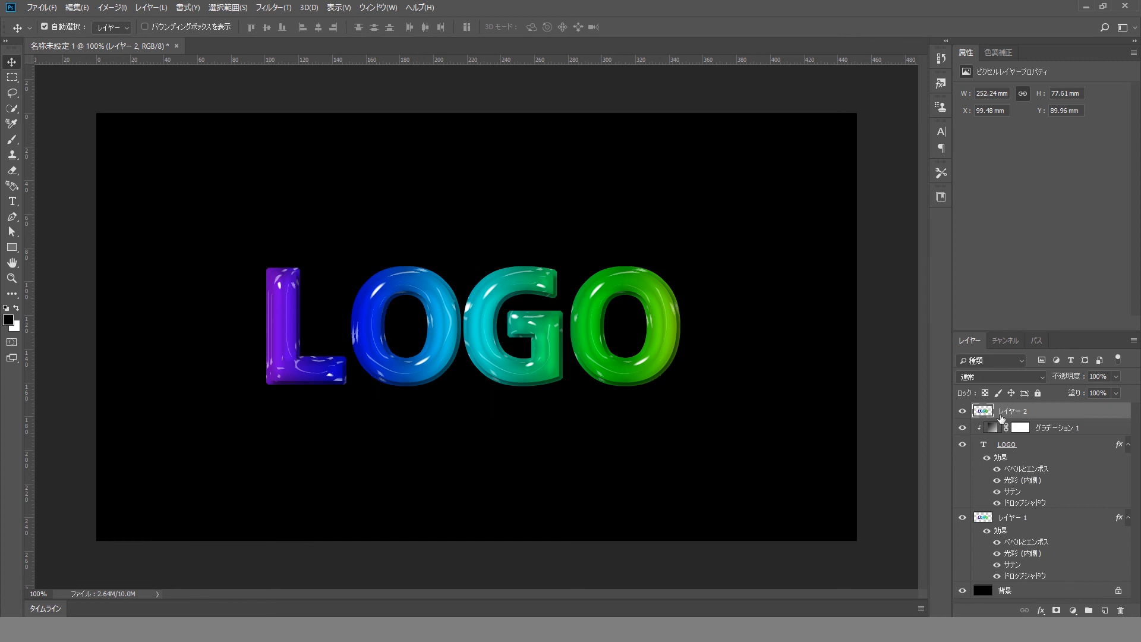
Flip the merged logo layer vertically with Free Transform and place it directly beneath the original LOGO as a reflection.
key("ctrl+t")
left_click_drag(476, 262, 462, 526)
key("Return")
key("shift+Up")
key("shift+Up")
key("shift+Up")
key("shift+Up")
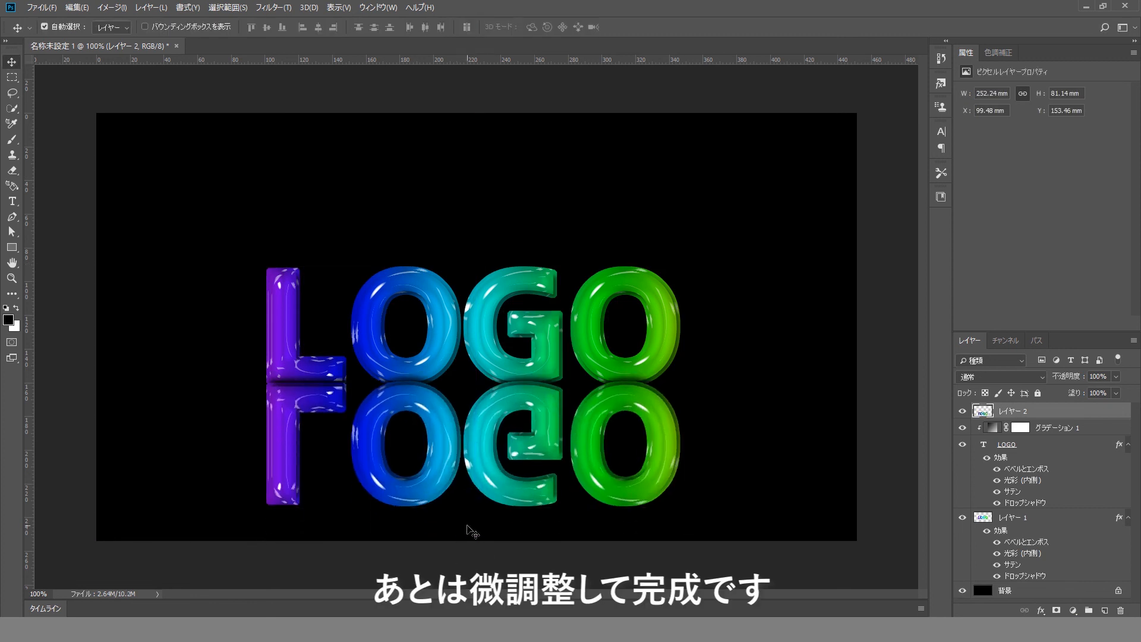
Nudge the flipped copy down to a Y position of 157.34 mm, leaving a slim gap beneath the LOGO.
key("Down")
key("Down")
key("Down")
key("Down")
key("Down")
key("Down")
key("Down")
key("Down")
key("Down")
key("Down")
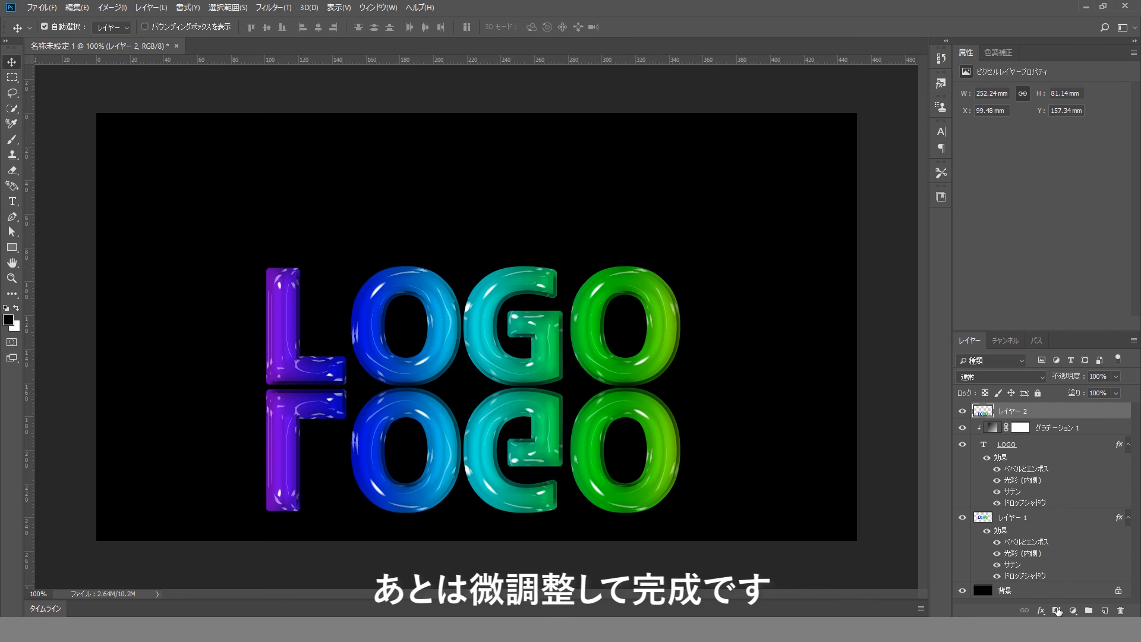
Add a layer mask to the reflection and draw a vertical black-to-transparent gradient in it to fade out the lower part.
left_click(1057, 611)
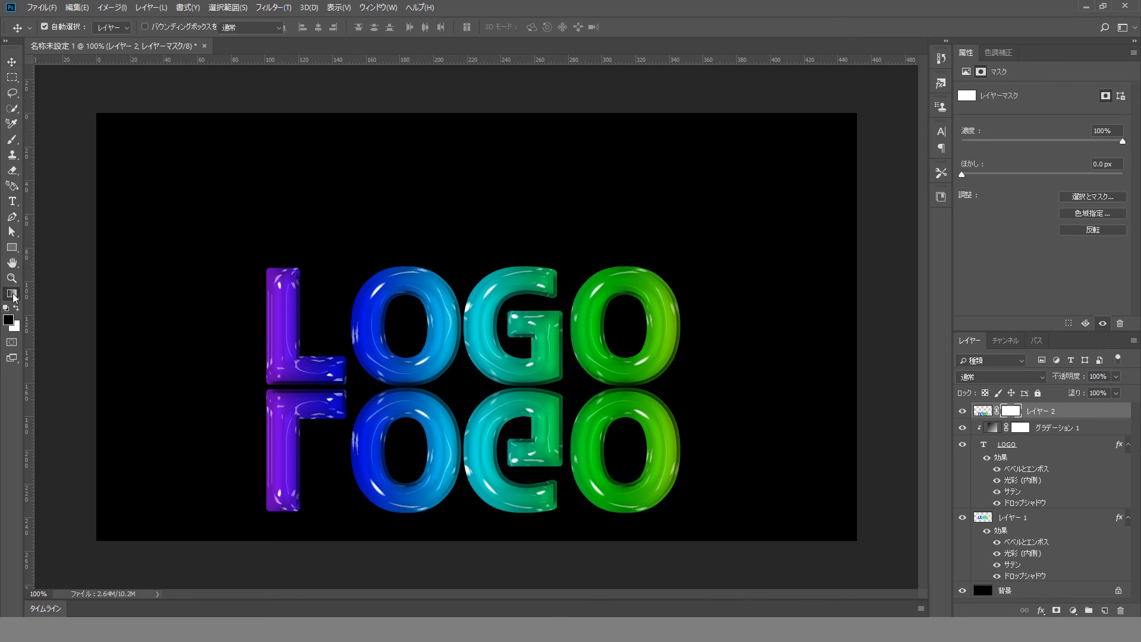
left_click(14, 297)
left_click(64, 31)
left_click(676, 313)
left_click(919, 300)
mouse_move(464, 453)
left_mouse_down()
mouse_move(468, 522)
mouse_move(471, 398)
left_mouse_up()
key("ctrl+z")
left_click_drag(466, 484, 461, 354)
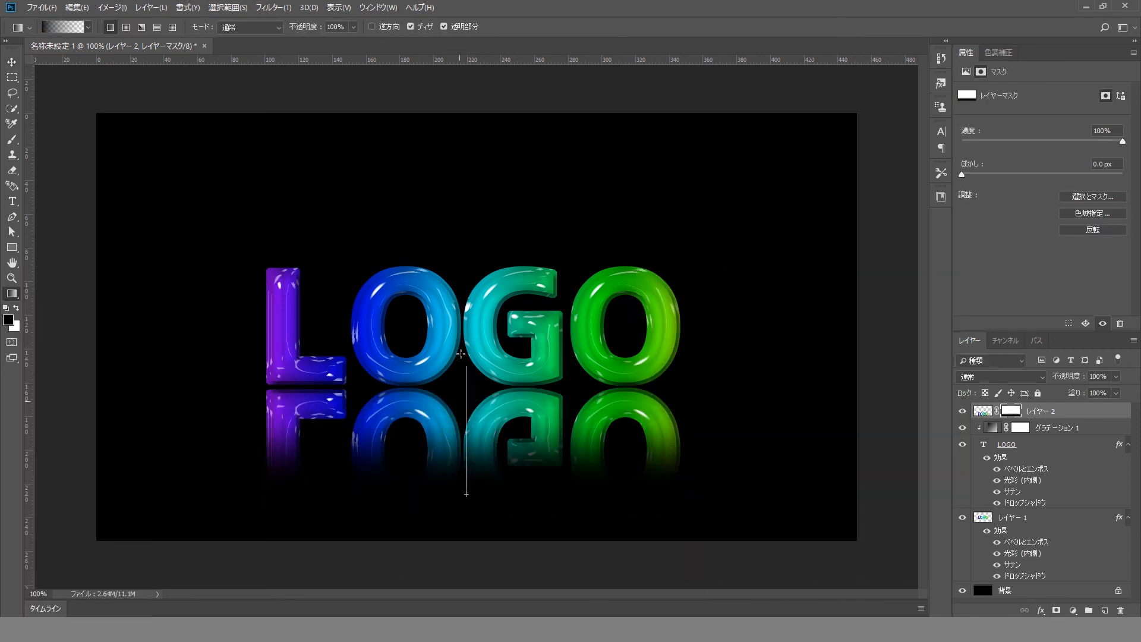
Set the reflection layer's opacity to 42%.
key("v")
key("5")
key("9")
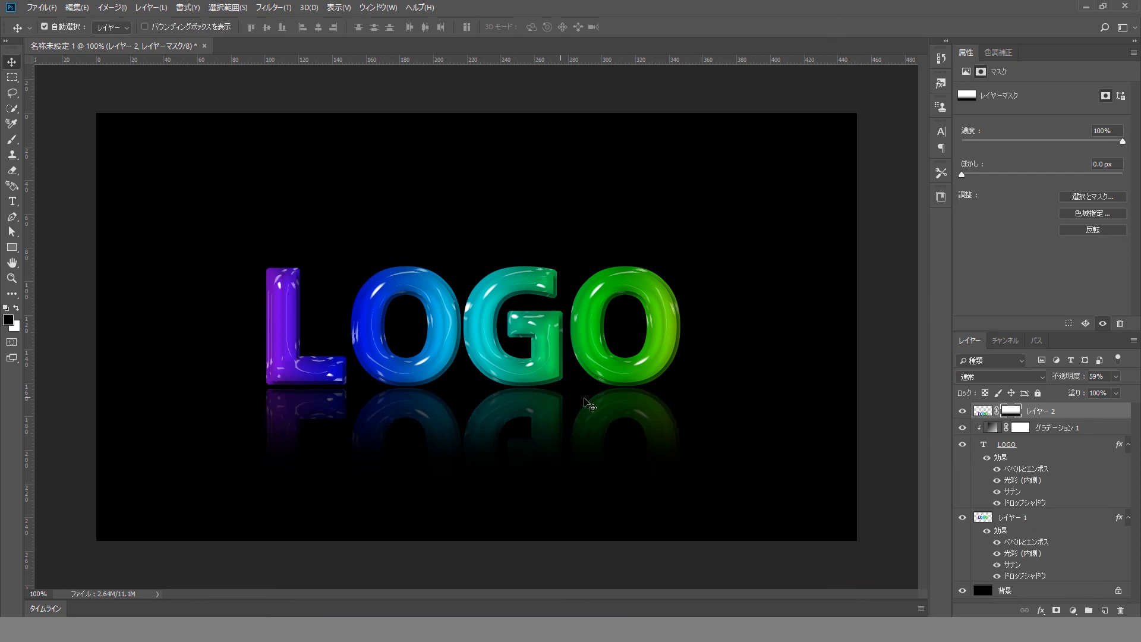
key("4")
key("2")
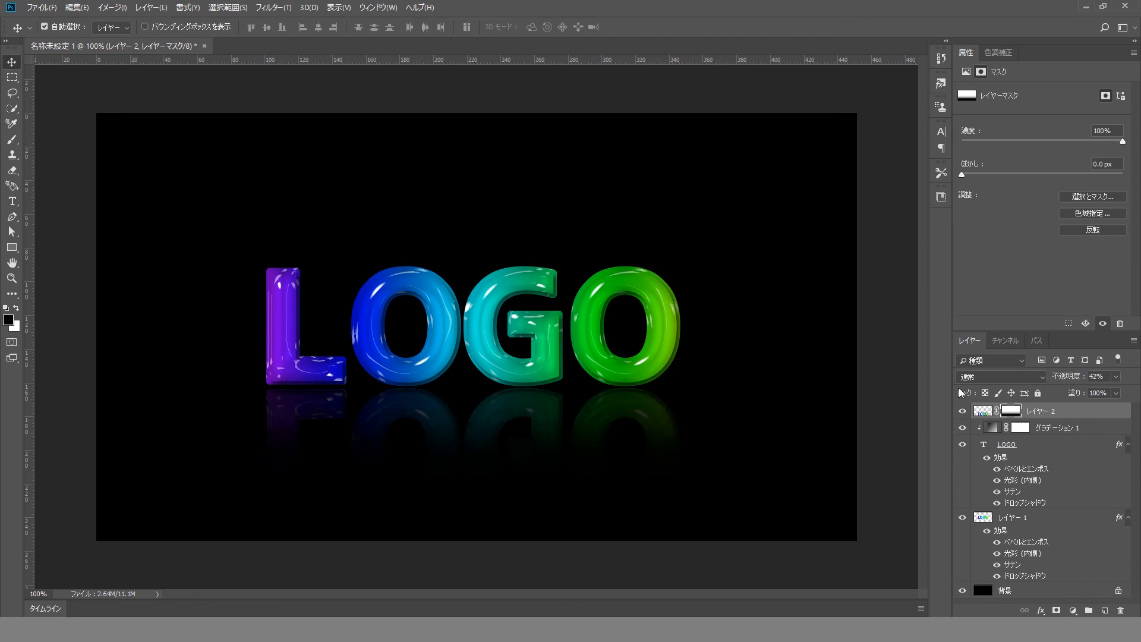
Select all layers from レイヤー 2 to レイヤー 1 and move them up 20 px together.
left_click(1065, 523, "shift")
key("shift+Up")
key("shift+Up")
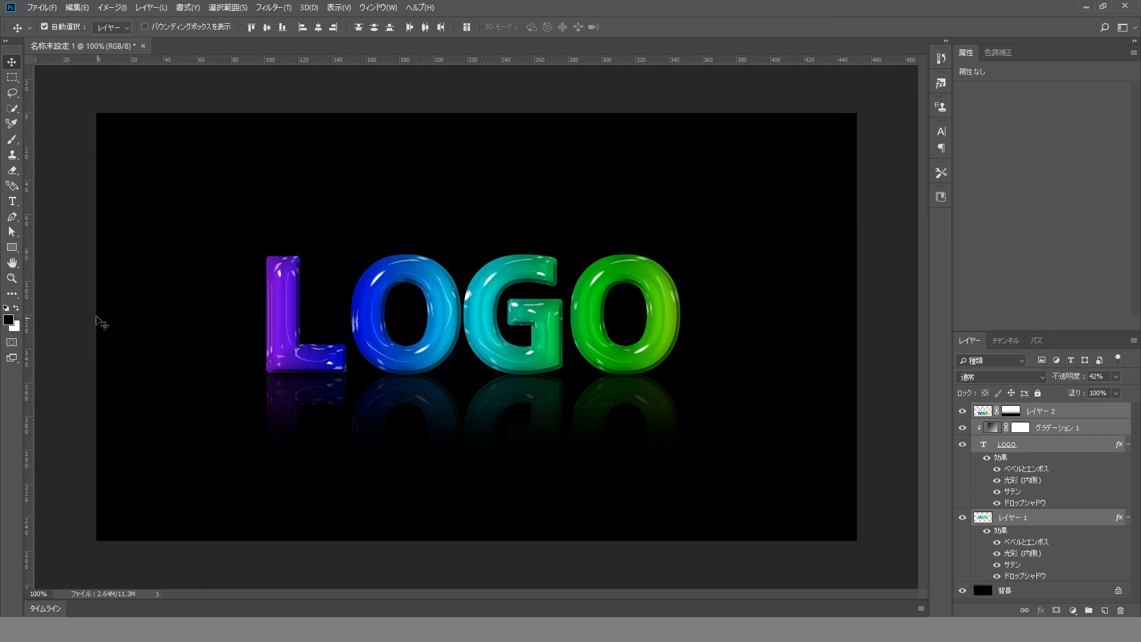
left_click(99, 354)
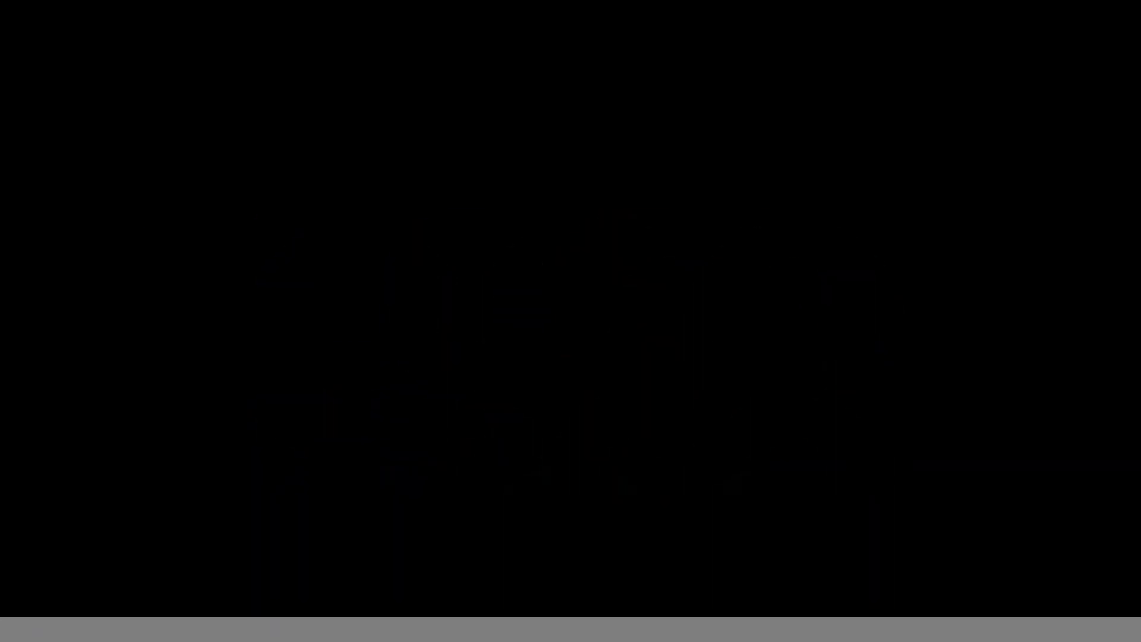